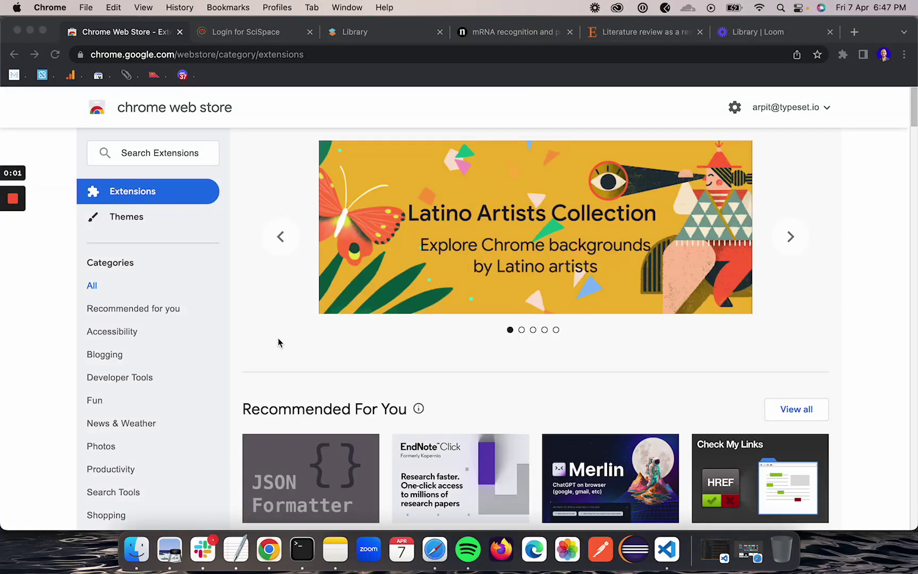
Search the Web Store for 'scispace' and open the SciSpace Copilot extension's details page
left_click(182, 156)
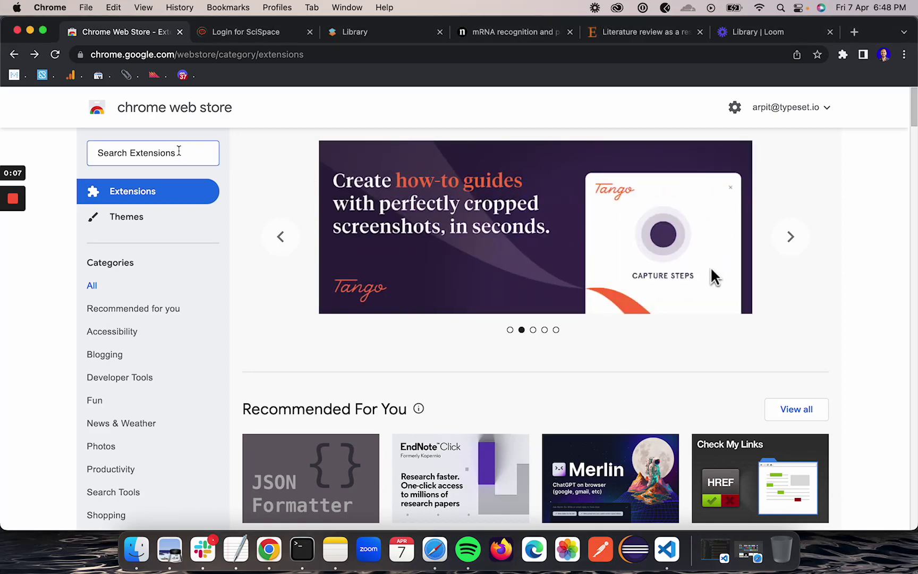
type("scispace")
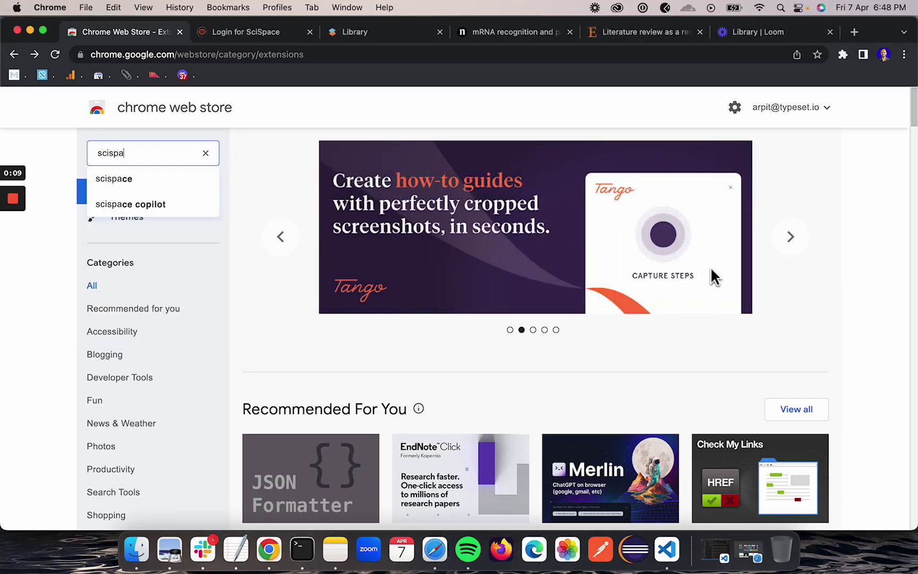
left_click(149, 206)
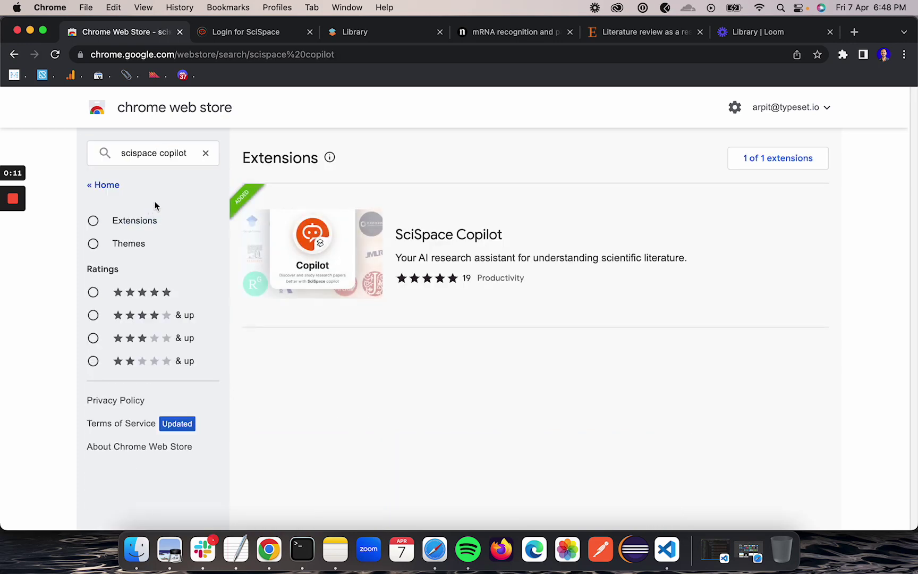
left_click(325, 268)
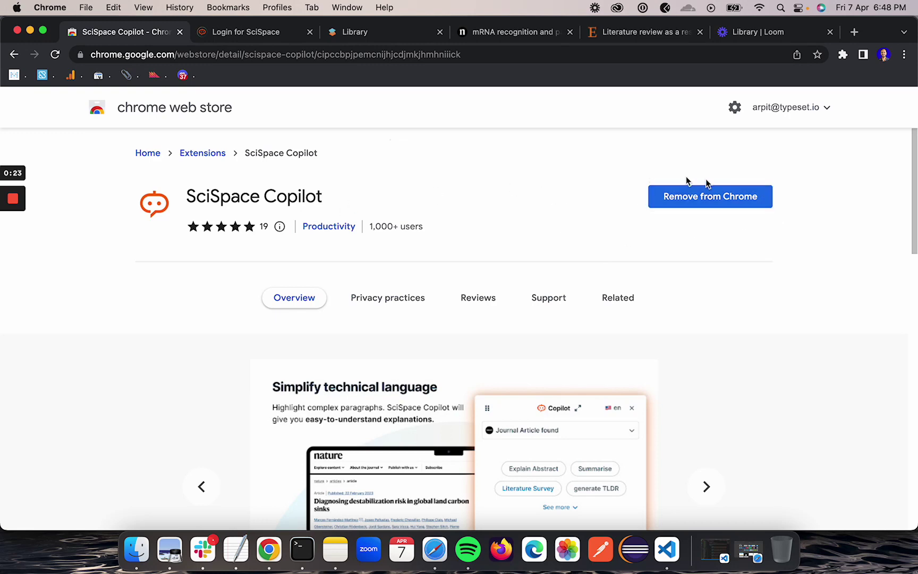
From the Login for SciSpace tab, log into the existing account with the saved e-mail and password
left_click(236, 32)
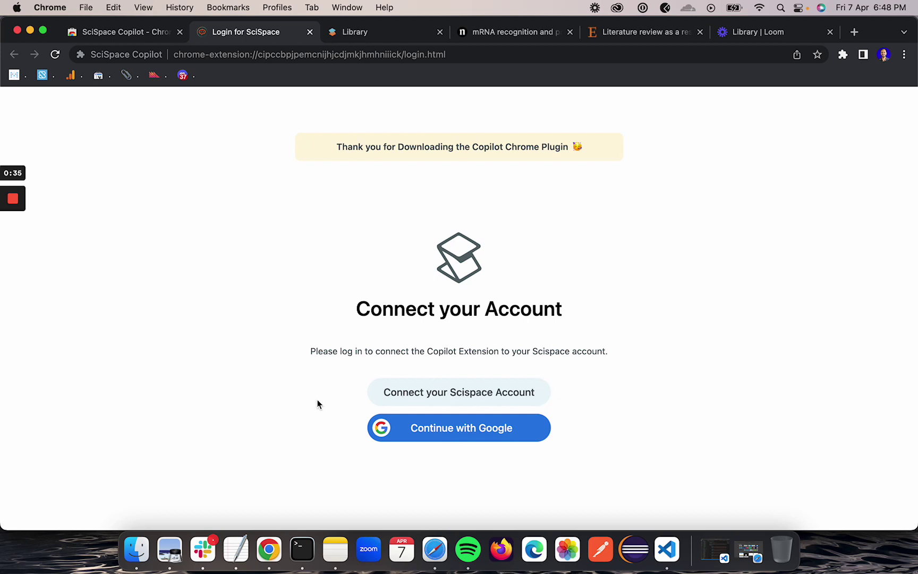
left_click(422, 393)
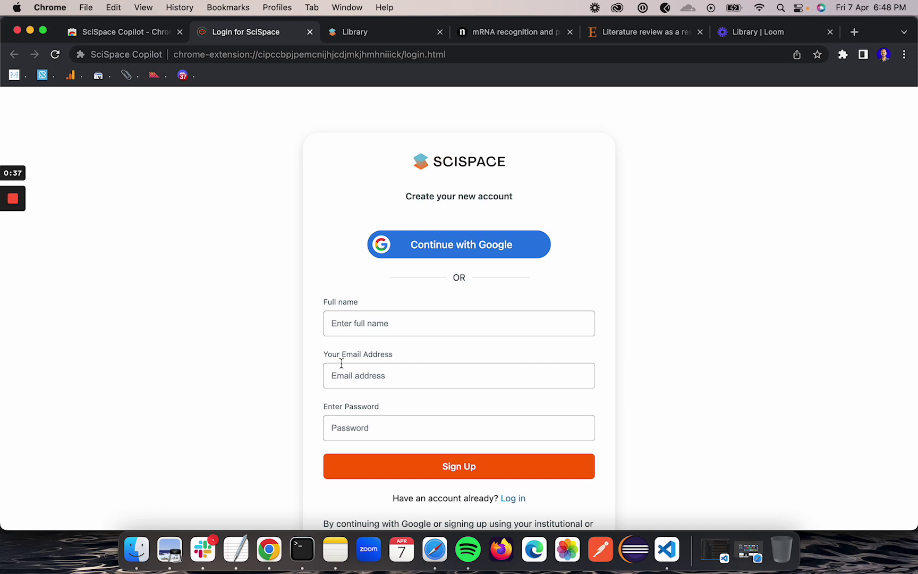
scroll(348, 334, "down", 2)
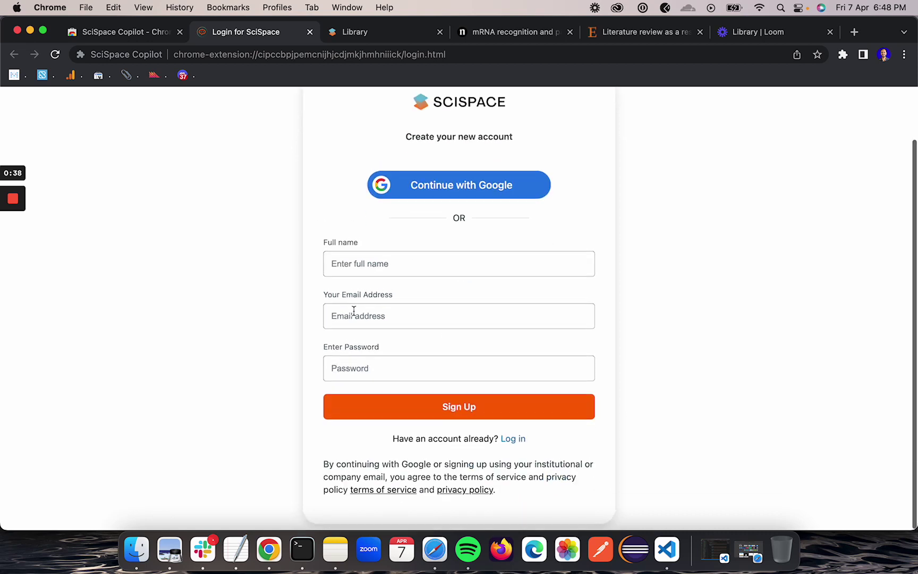
left_click(509, 441)
left_click(388, 322)
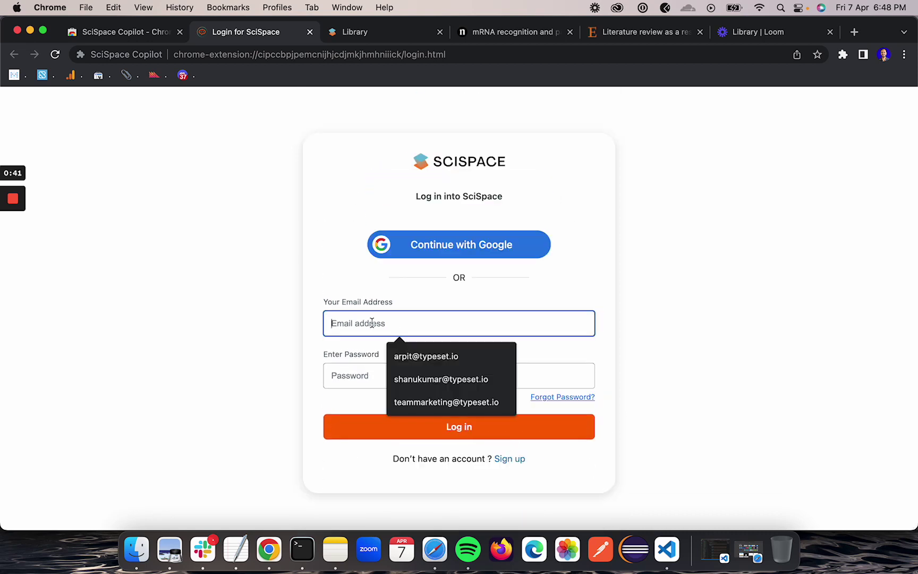
left_click(426, 356)
left_click(366, 376)
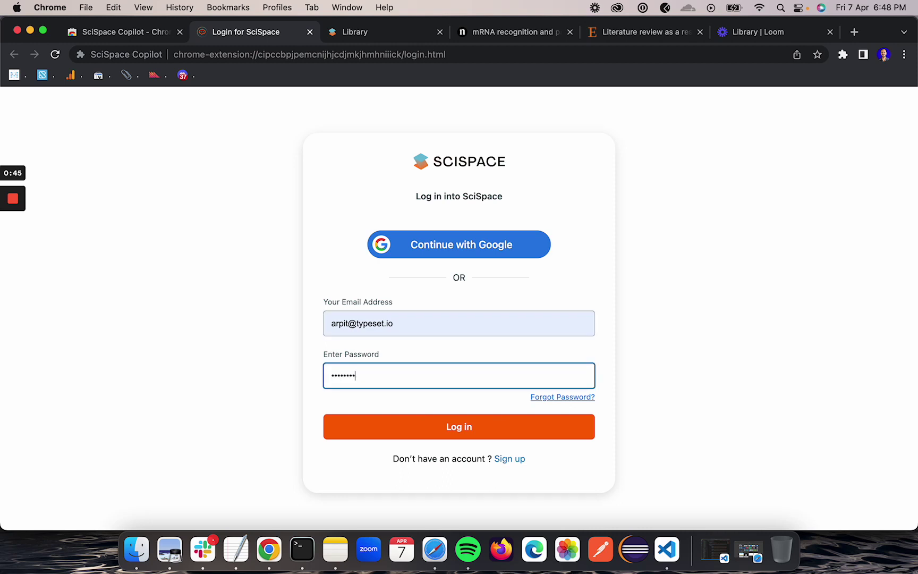
left_click(391, 415)
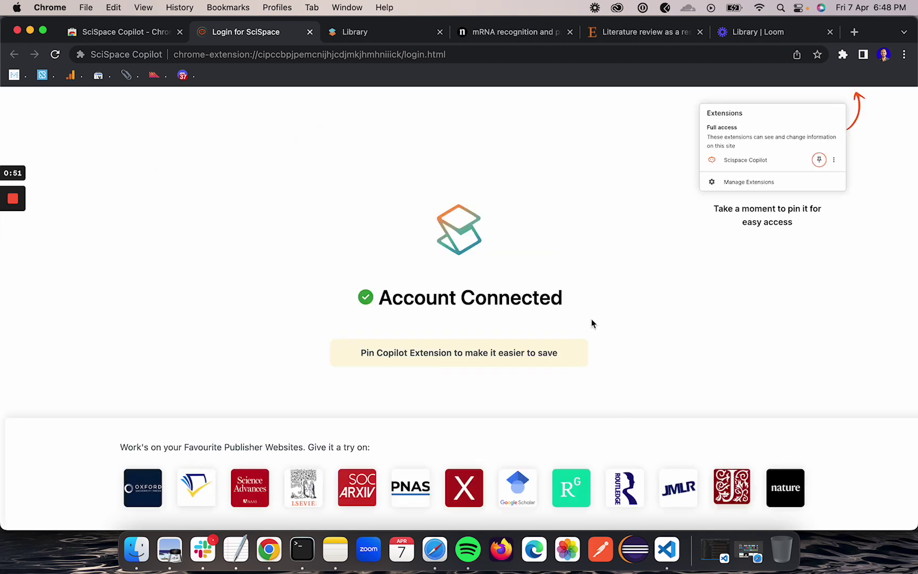
Pin SciSpace Copilot from the puzzle-piece Extensions list, then dismiss the list
left_click(842, 55)
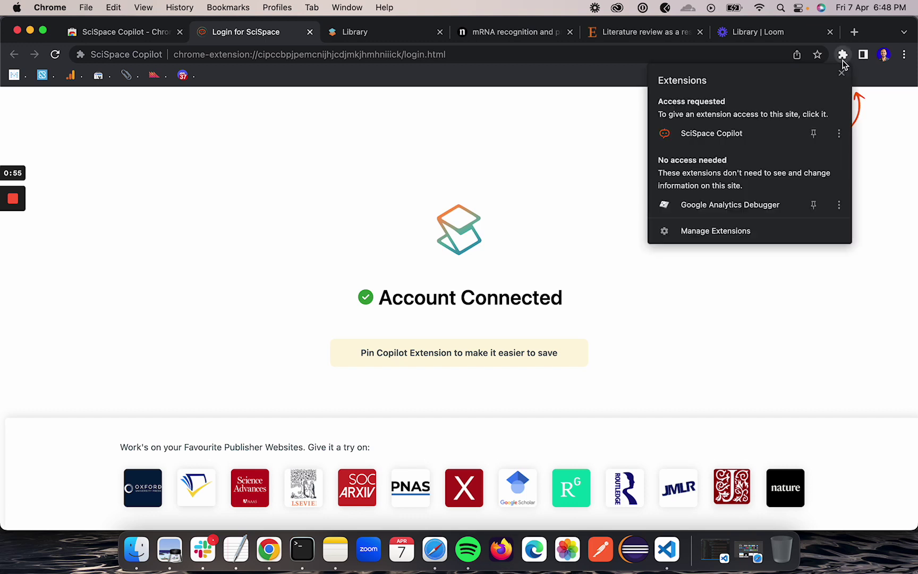
left_click(816, 137)
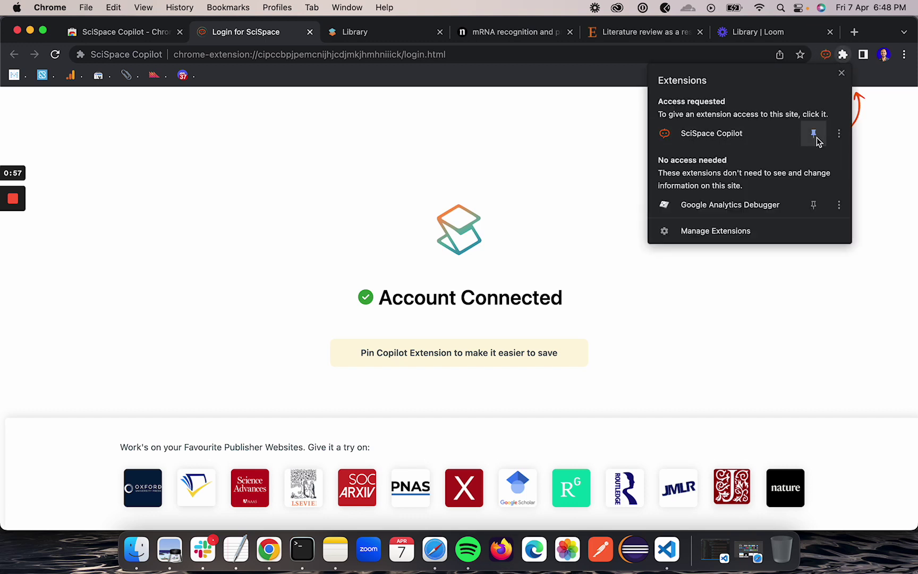
left_click(542, 179)
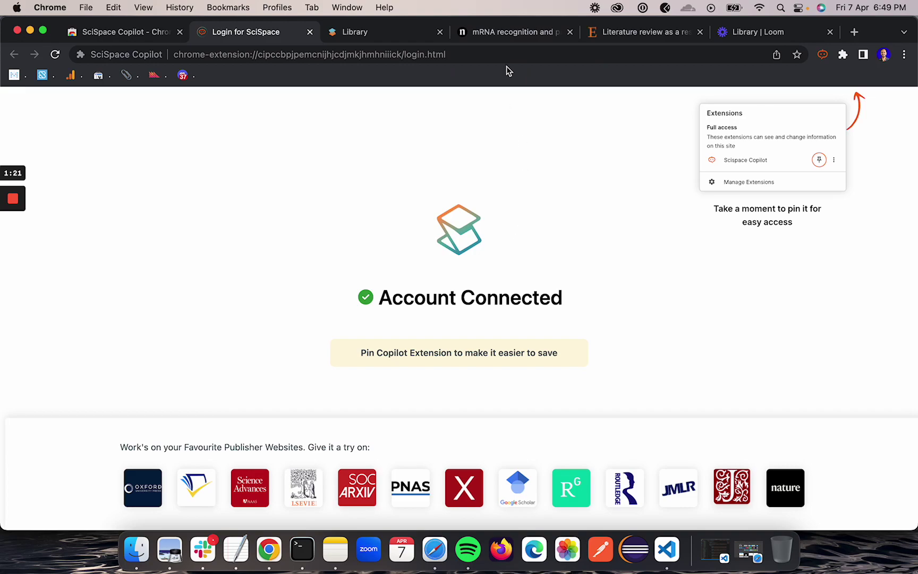
Switch to the Nature 'mRNA recognition' article and scroll through it
left_click(503, 38)
scroll(387, 375, "down", 6)
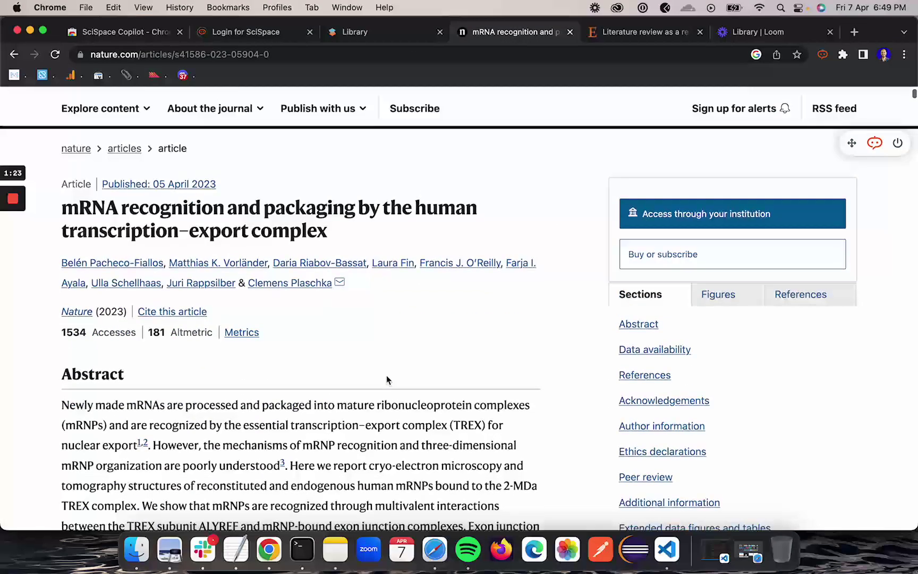
scroll(387, 377, "up", 6)
scroll(387, 377, "down", 3)
scroll(387, 377, "up", 3)
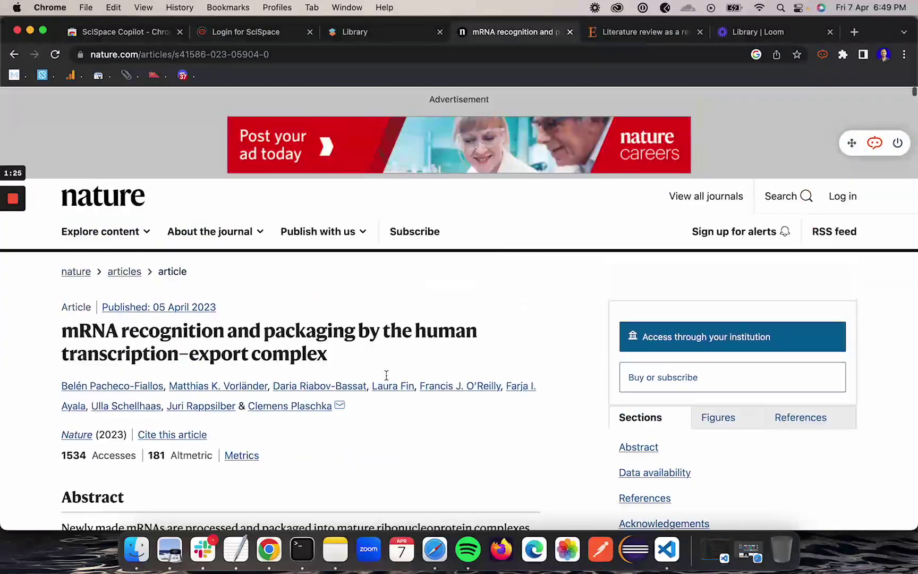
scroll(375, 390, "down", 3)
scroll(374, 390, "up", 3)
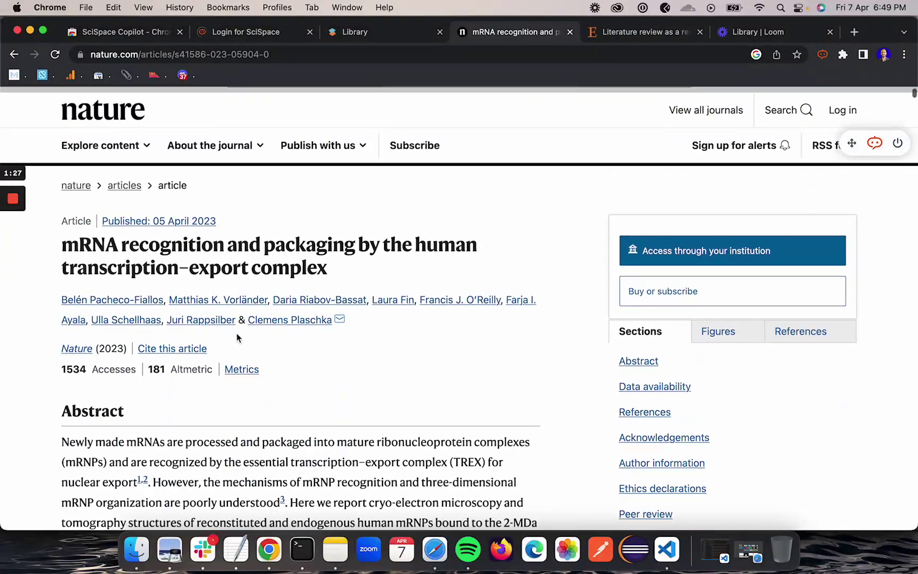
scroll(237, 333, "down", 4)
scroll(236, 335, "up", 3)
scroll(236, 337, "down", 2)
scroll(236, 335, "up", 4)
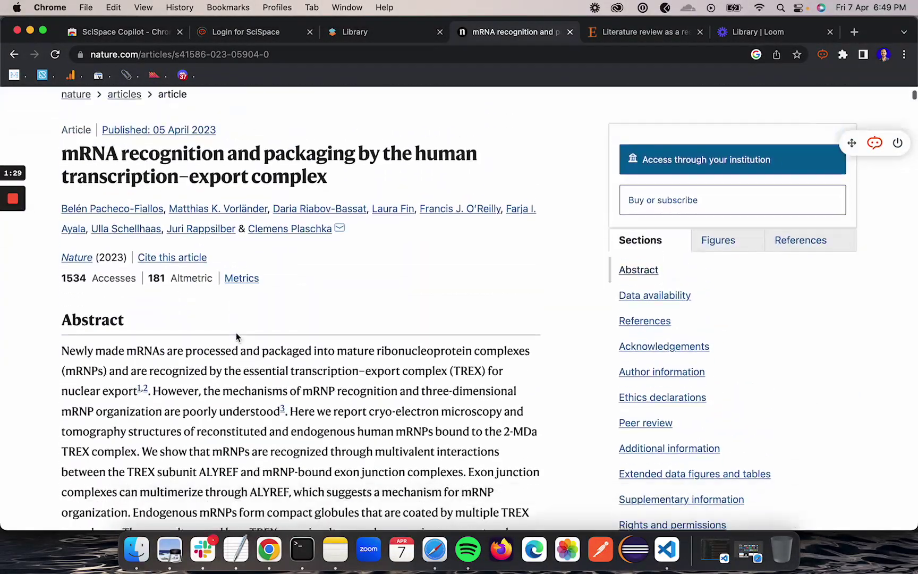
scroll(236, 333, "down", 1)
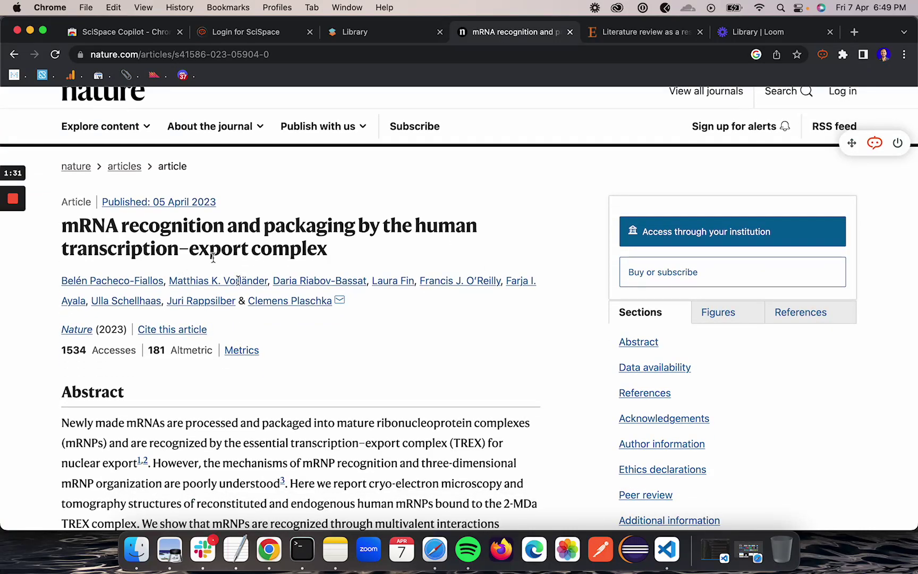
scroll(213, 258, "down", 3)
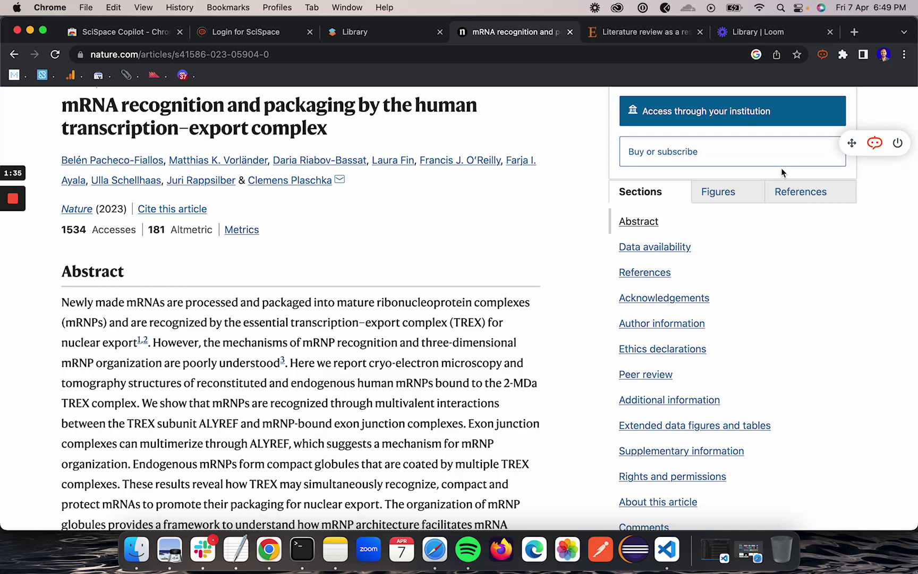
Move the floating SciSpace toolbar beside the author list, then back up by the title
left_click_drag(853, 144, 453, 190)
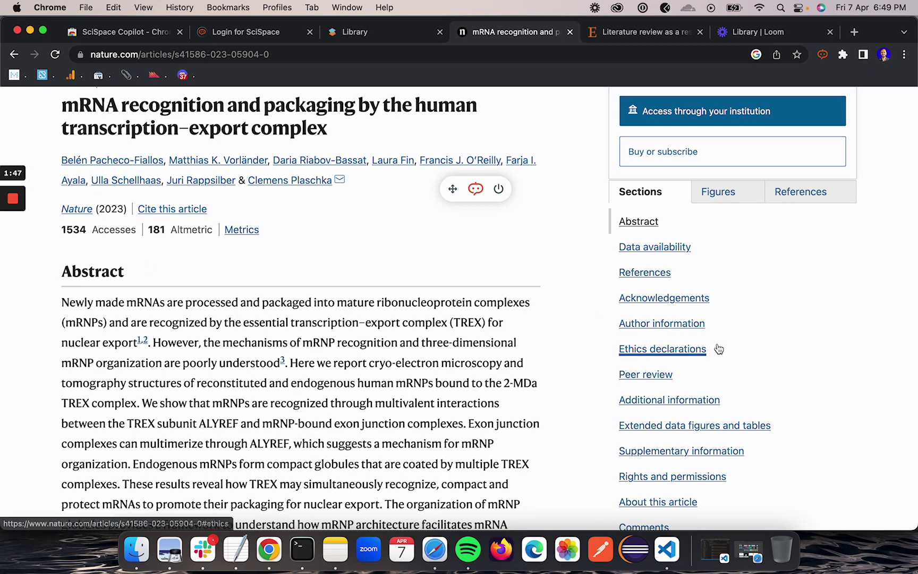
left_click_drag(453, 188, 832, 143)
scroll(247, 181, "up", 3)
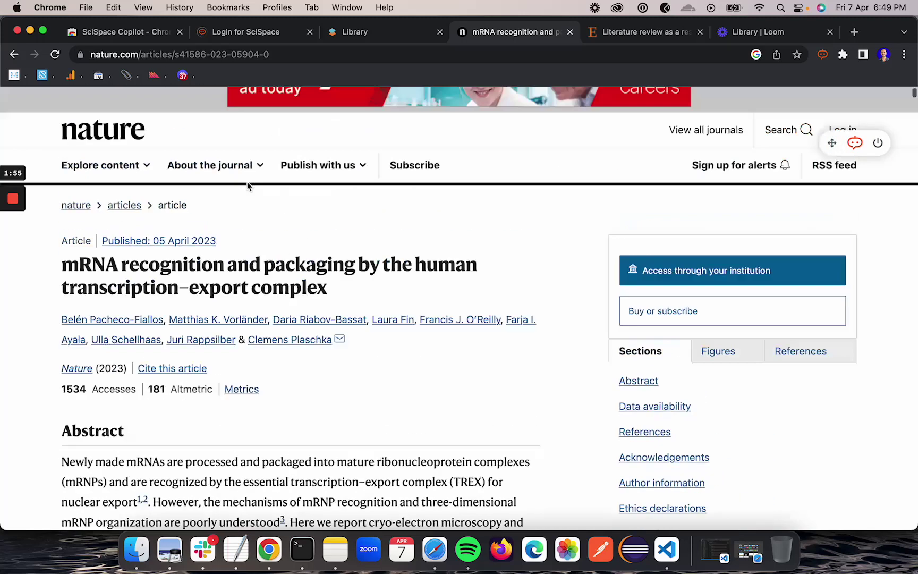
scroll(247, 181, "up", 5)
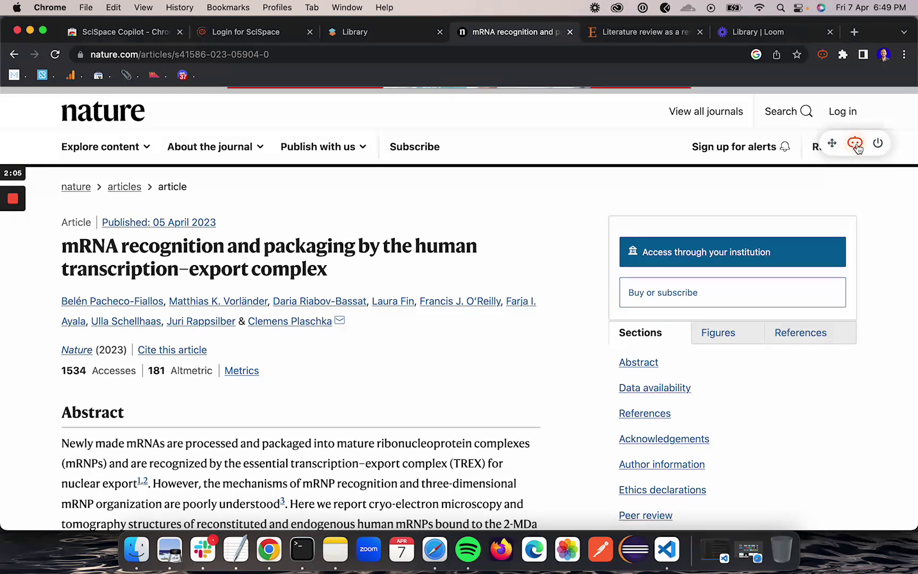
Open the Copilot panel from the floating toolbar's chat icon and browse its suggested questions
left_click(856, 143)
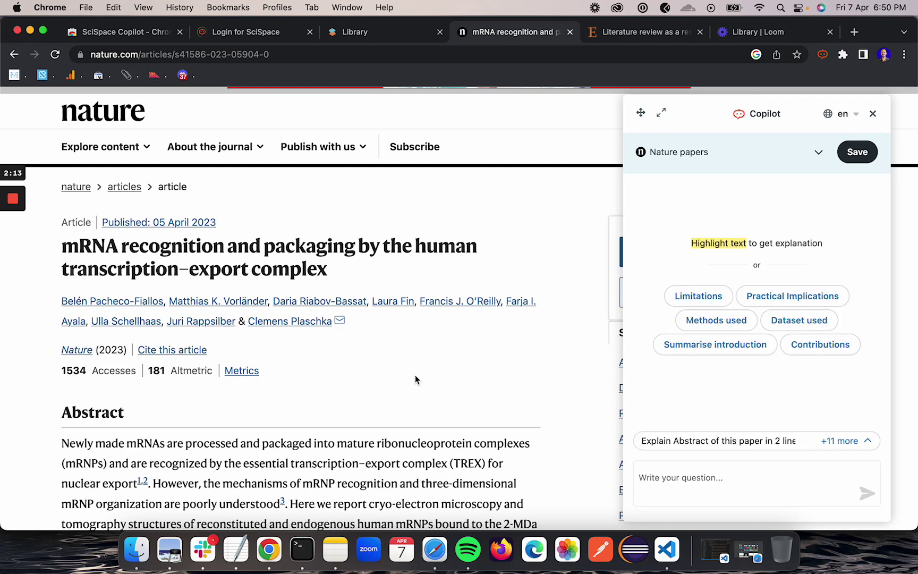
scroll(274, 368, "down", 3)
scroll(275, 368, "up", 3)
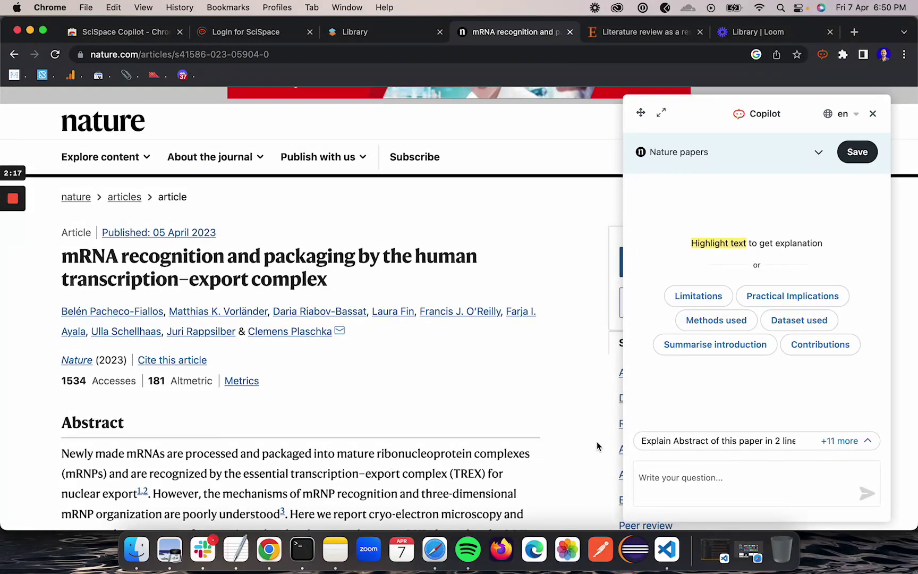
scroll(311, 448, "down", 3)
scroll(372, 425, "up", 4)
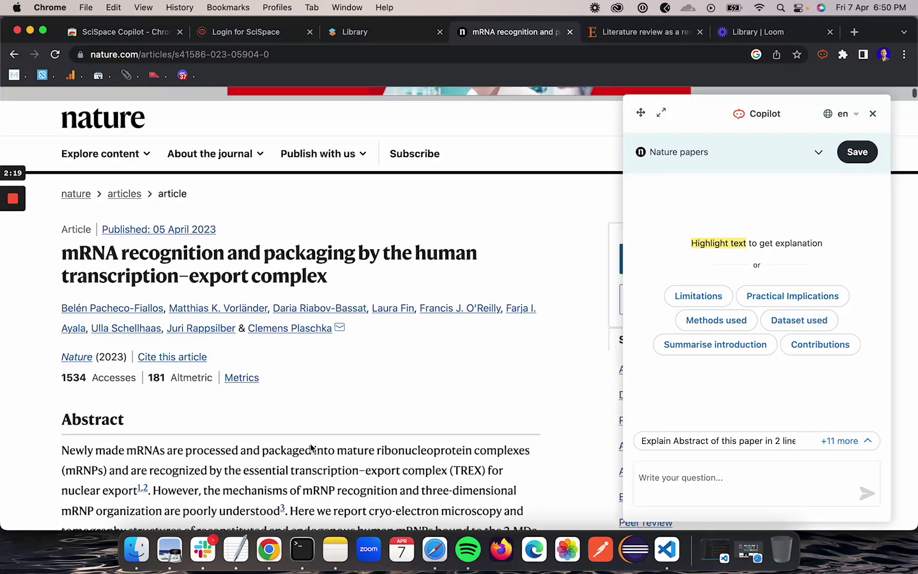
scroll(446, 421, "down", 2)
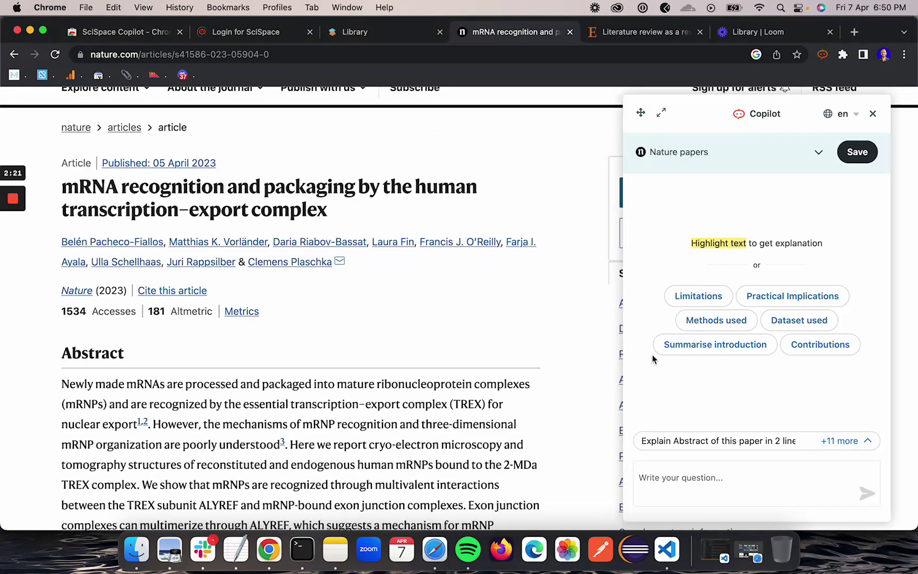
Ask Copilot 'Methods used in this paper' and expand the '+11 more' suggested questions
left_click(713, 323)
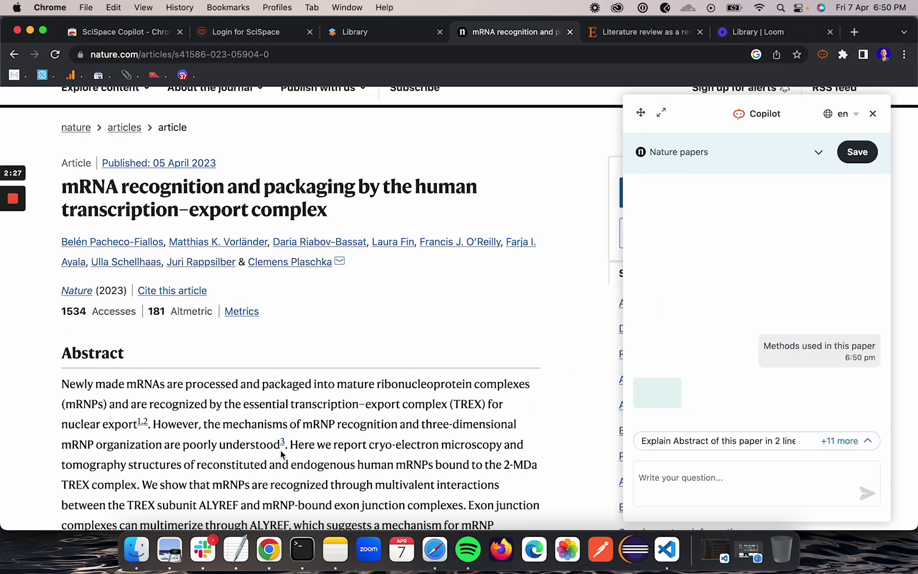
scroll(281, 449, "down", 2)
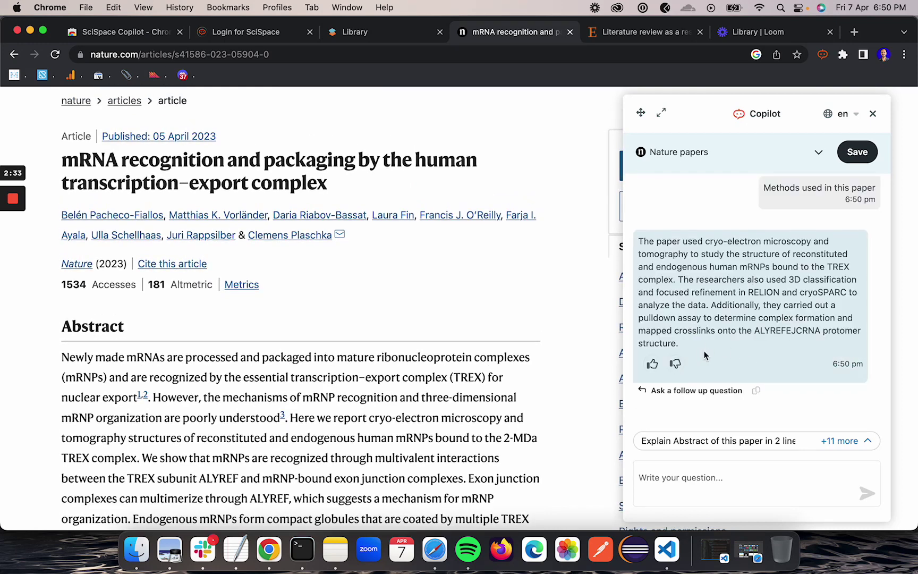
left_click(845, 448)
scroll(702, 404, "down", 1)
scroll(703, 403, "up", 1)
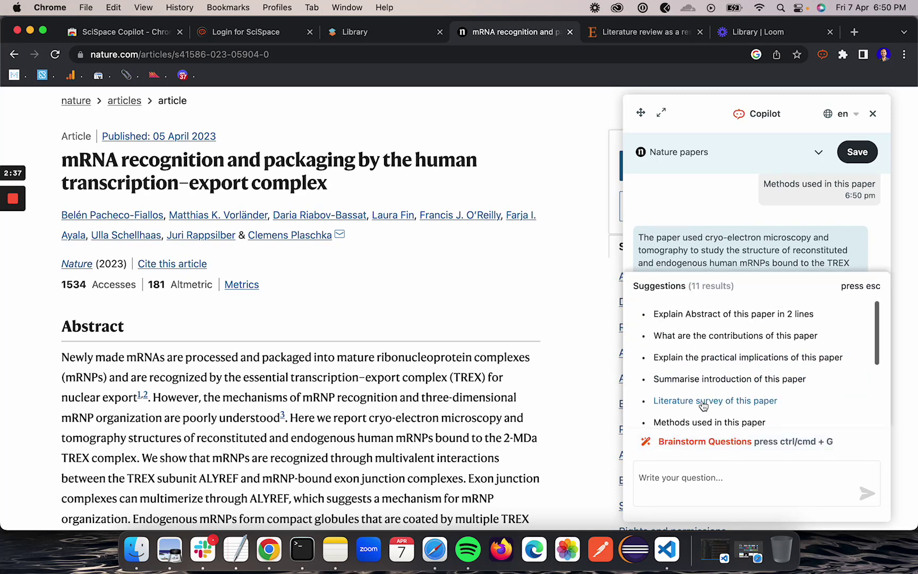
scroll(678, 375, "down", 5)
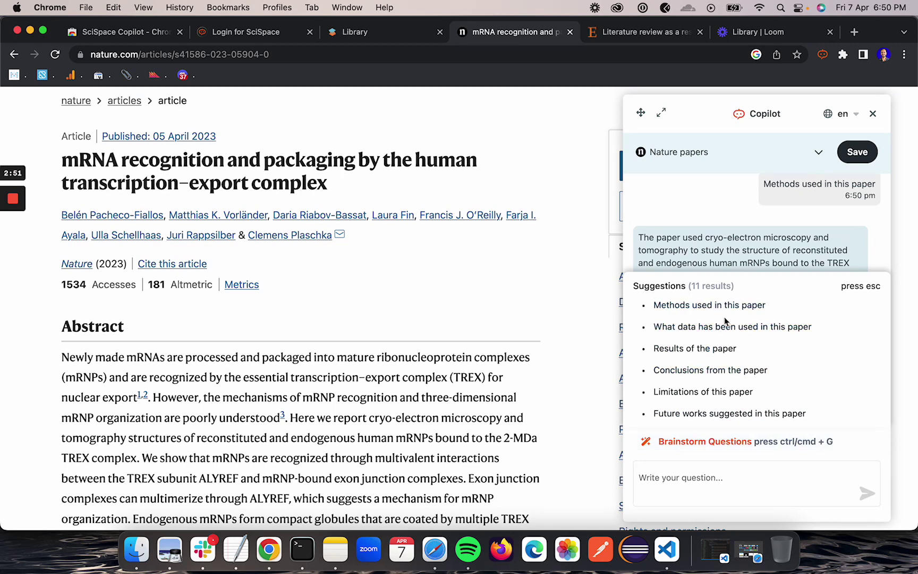
scroll(715, 463, "down", 5)
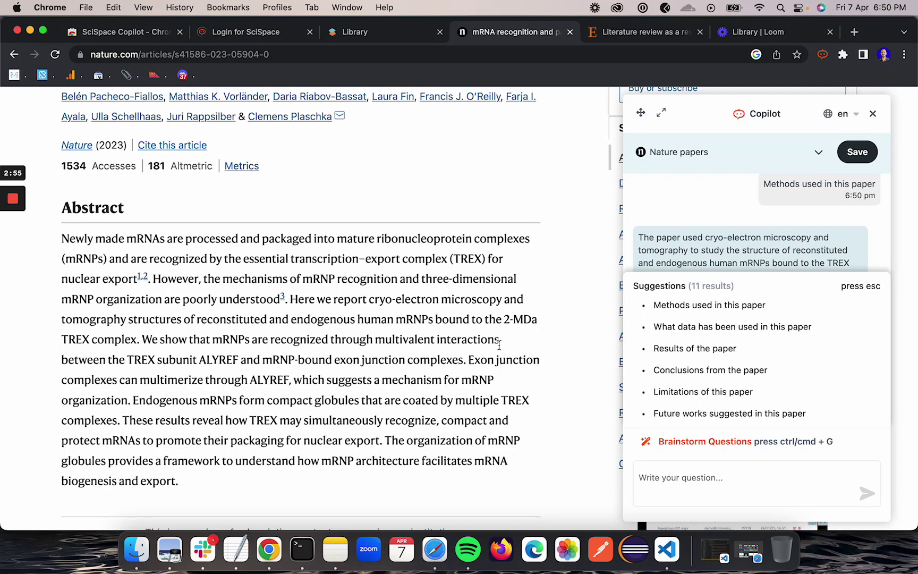
Select a stretch of the Abstract and request a summary, which fails to generate
left_click_drag(63, 298, 441, 437)
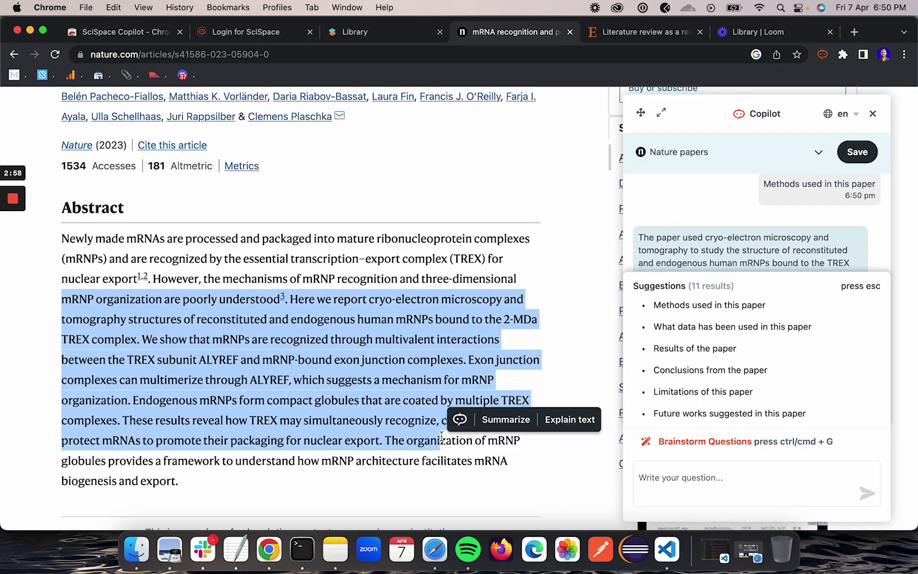
left_click(500, 423)
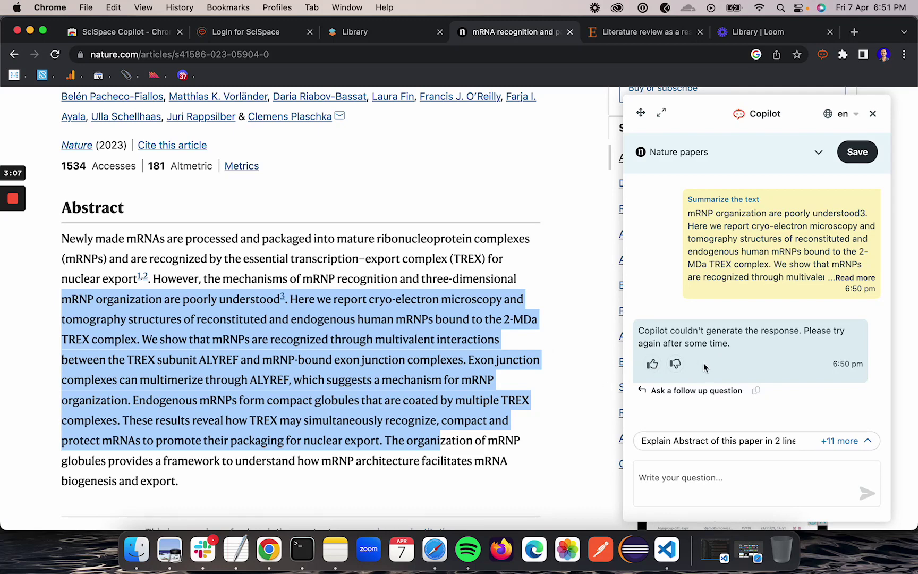
left_click(737, 331)
Select a shorter Abstract passage and have Copilot explain it, reading through the answer
left_click_drag(83, 259, 520, 424)
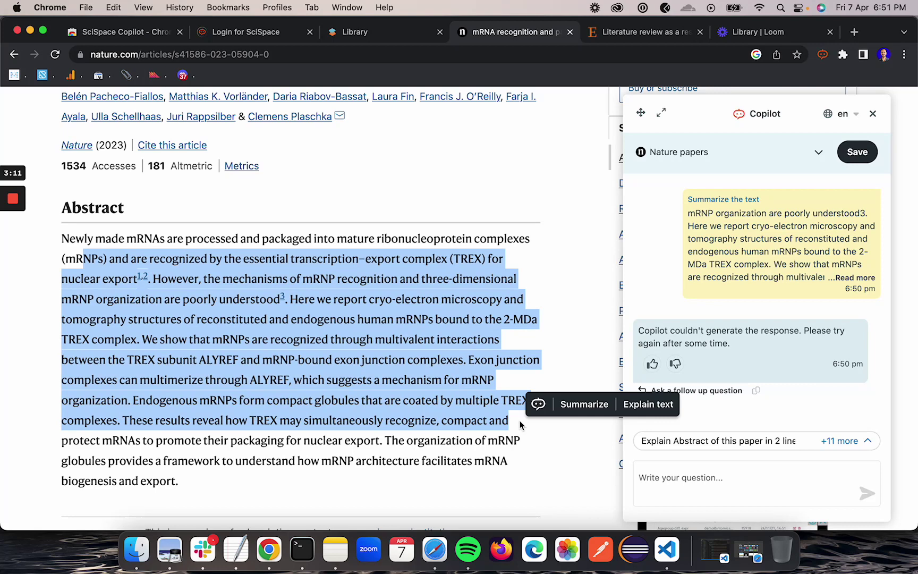
left_click(644, 402)
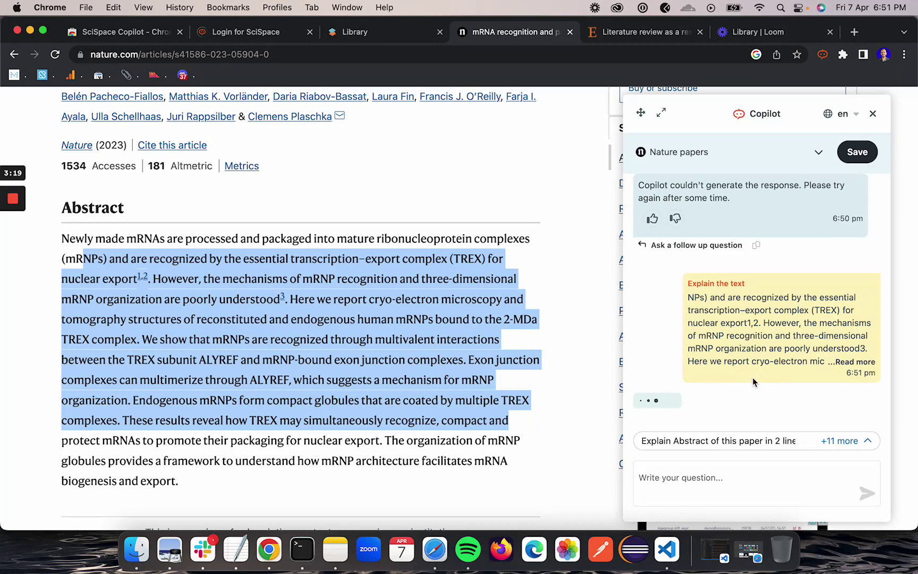
scroll(322, 391, "down", 3)
scroll(322, 392, "up", 2)
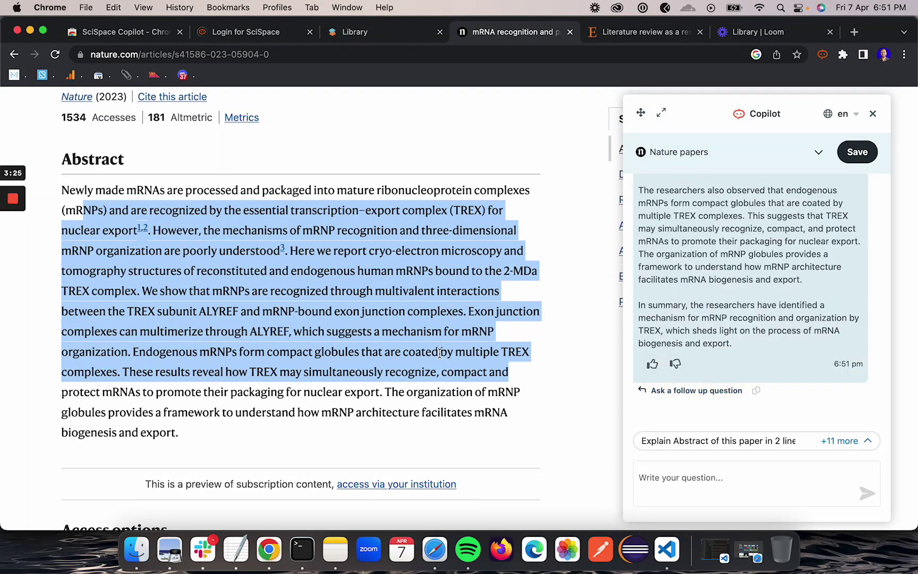
scroll(690, 314, "up", 8)
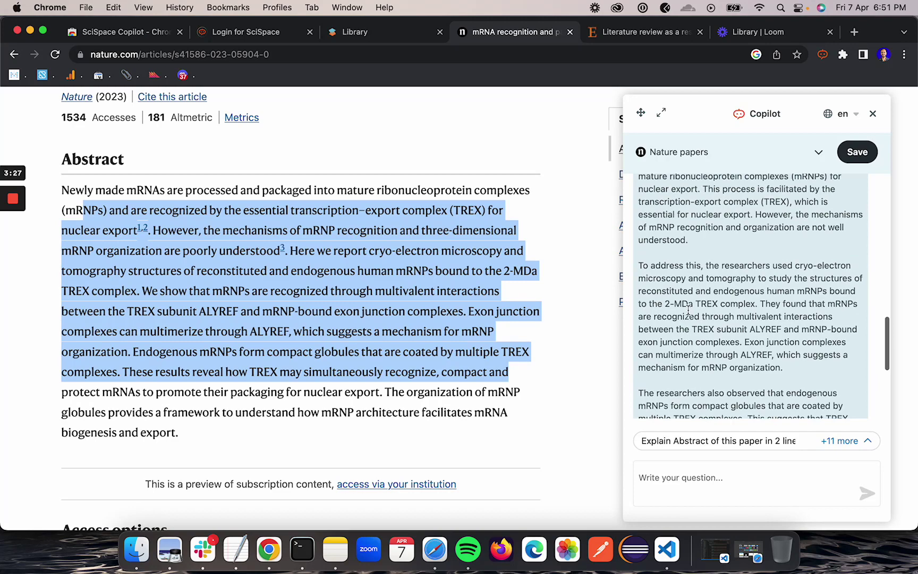
scroll(688, 311, "down", 8)
scroll(388, 400, "down", 2)
scroll(388, 400, "up", 4)
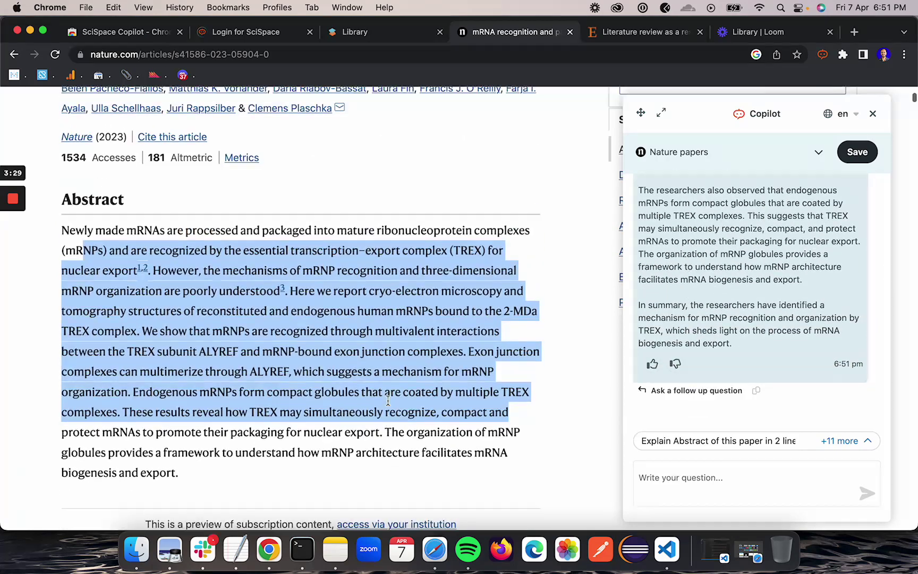
scroll(388, 400, "up", 5)
scroll(686, 343, "up", 3)
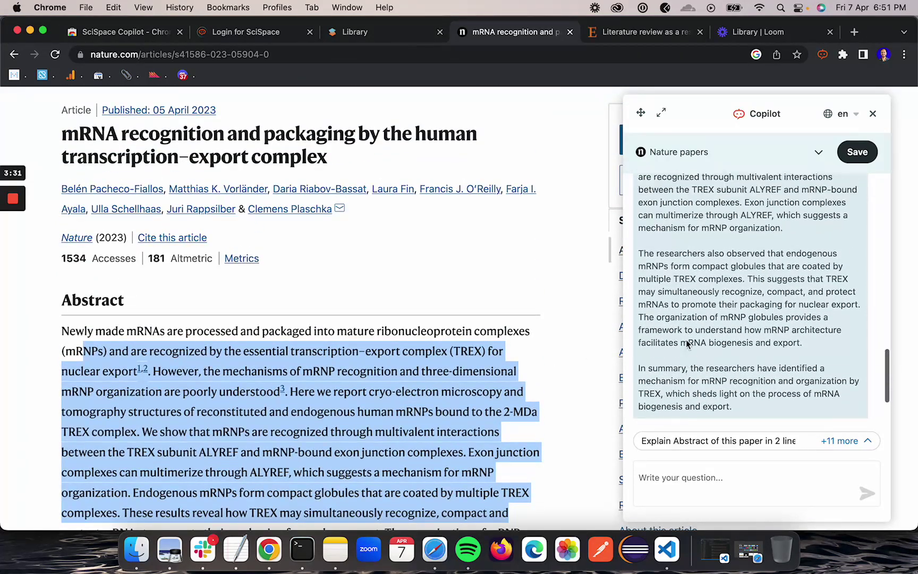
scroll(686, 342, "up", 3)
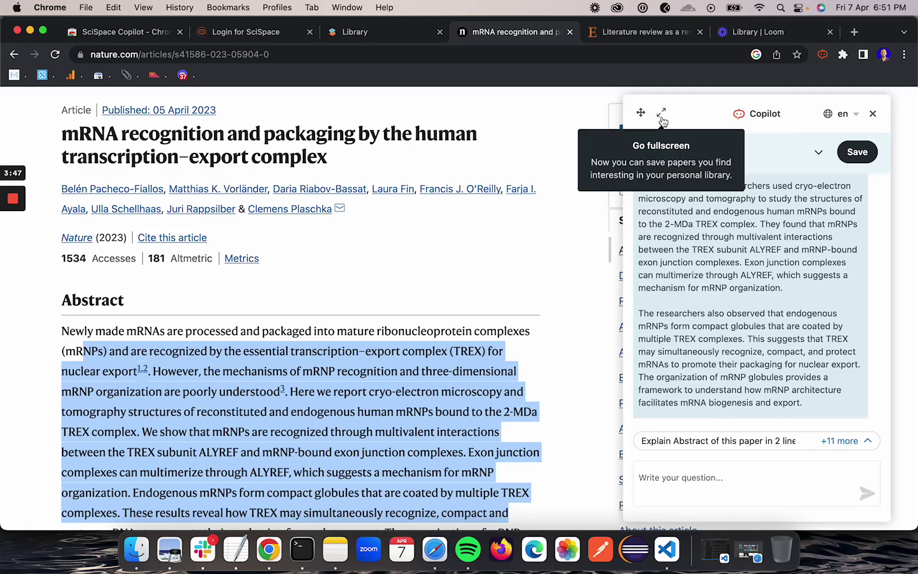
Expand Copilot into a full-height side panel and read its explanation alongside the article
left_click(662, 113)
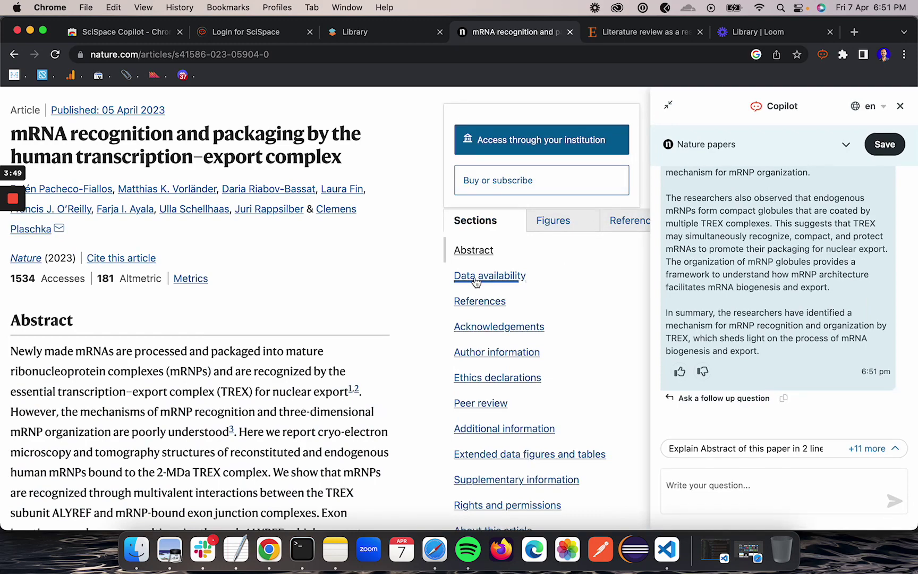
scroll(321, 387, "up", 5)
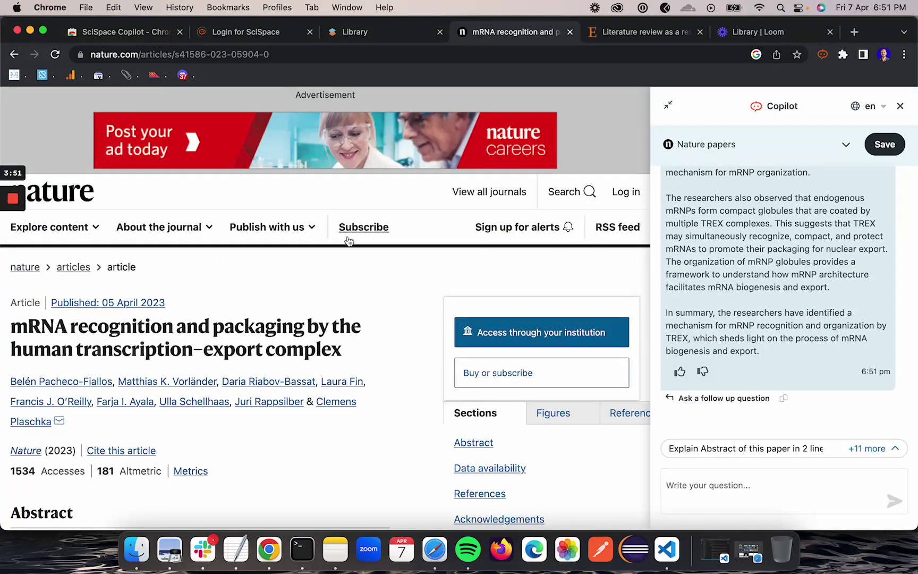
scroll(348, 242, "down", 4)
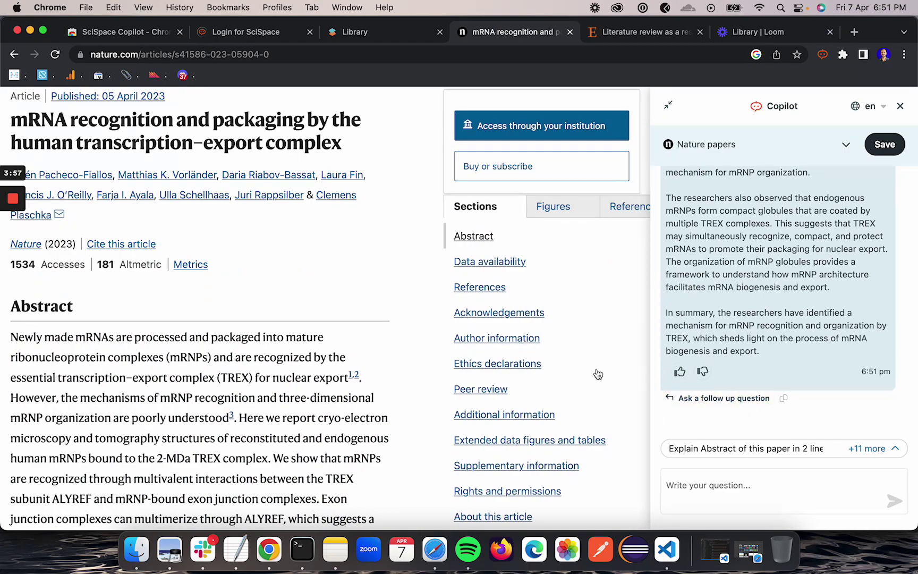
scroll(451, 516, "down", 10)
scroll(449, 518, "up", 10)
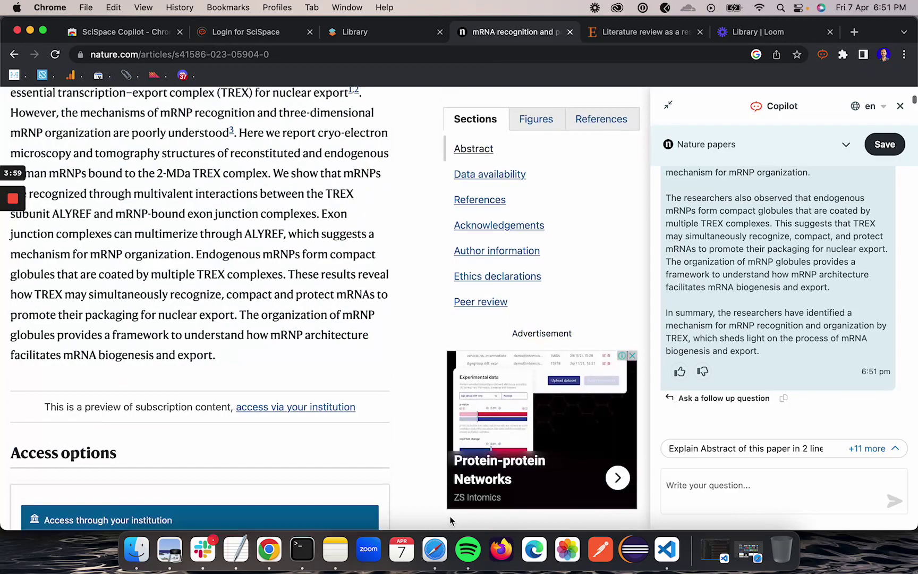
scroll(276, 355, "down", 15)
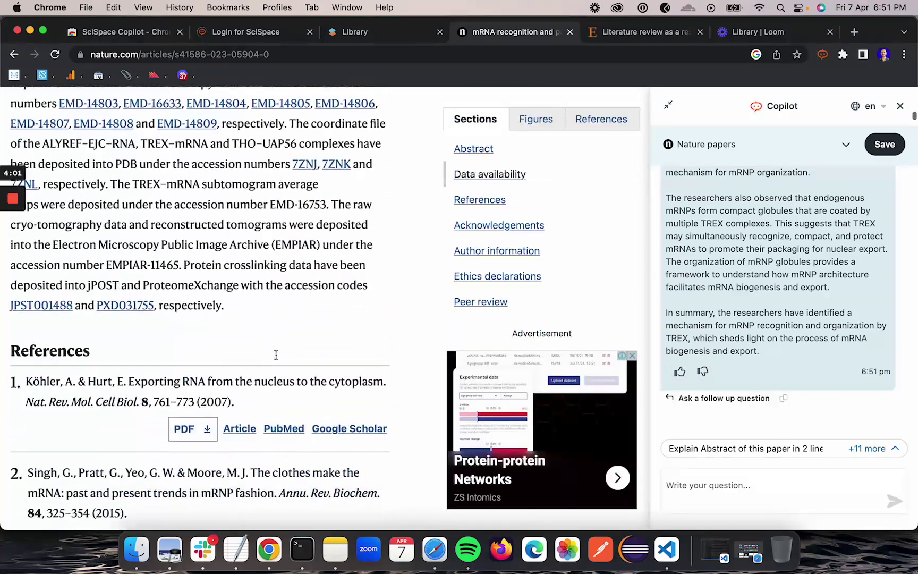
scroll(275, 360, "up", 9)
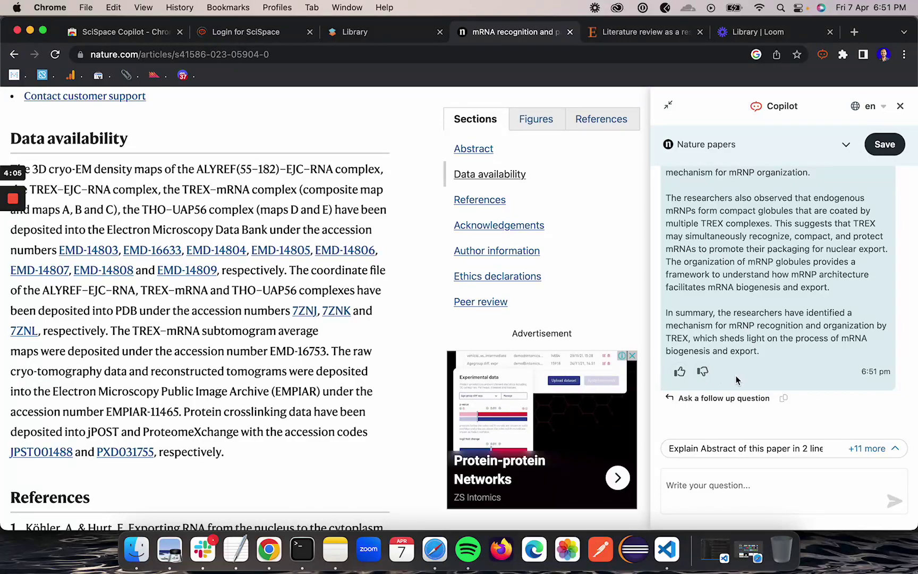
scroll(382, 295, "up", 14)
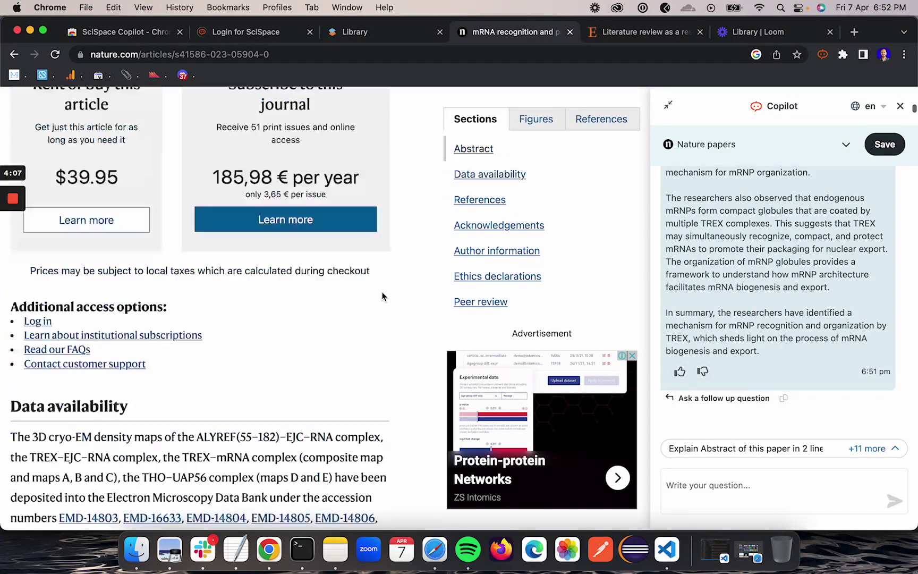
scroll(402, 217, "up", 5)
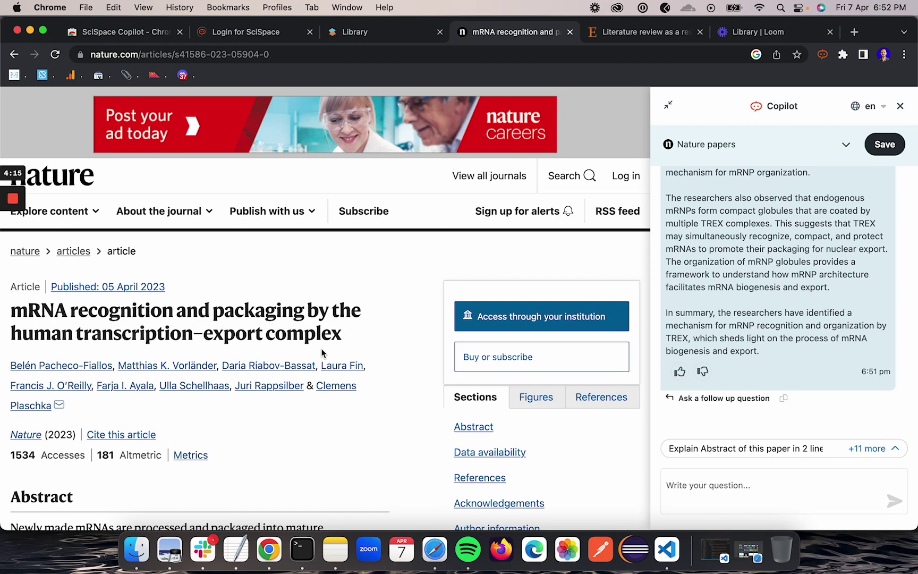
scroll(293, 392, "down", 4)
scroll(293, 392, "up", 2)
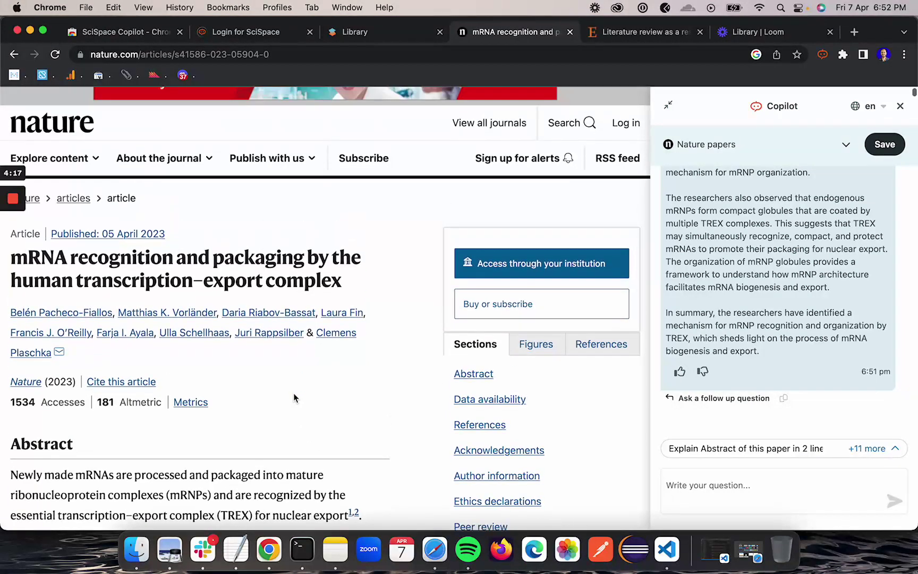
scroll(294, 392, "up", 3)
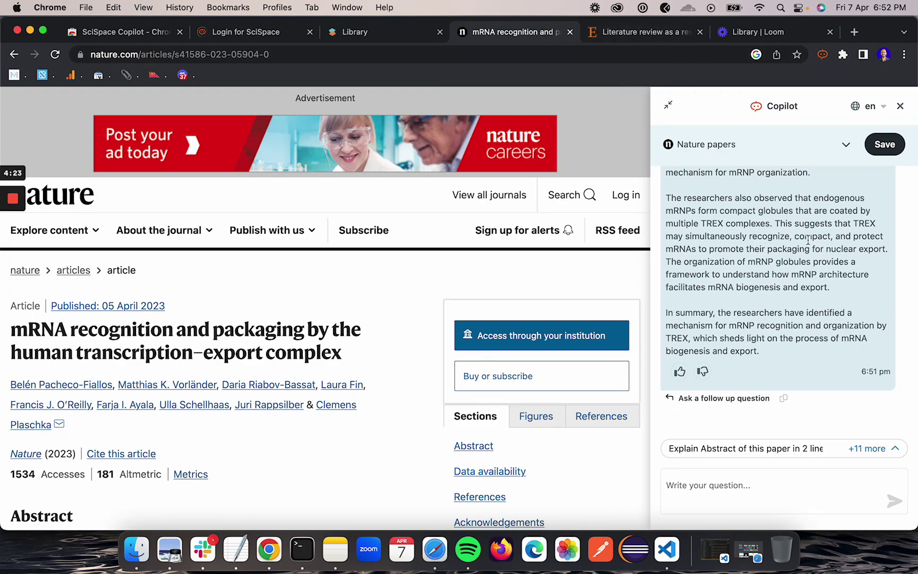
scroll(808, 239, "up", 5)
scroll(808, 239, "up", 3)
scroll(808, 239, "down", 5)
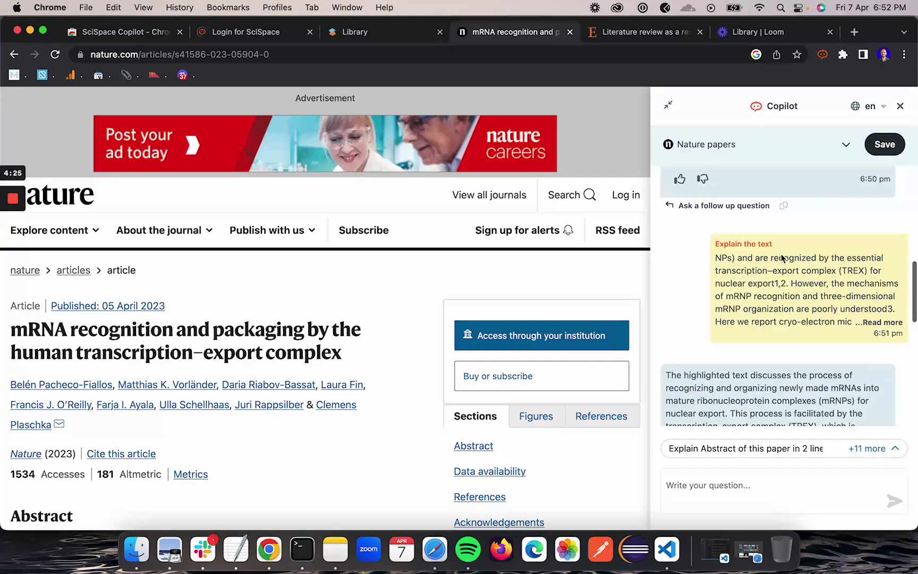
scroll(767, 328, "down", 6)
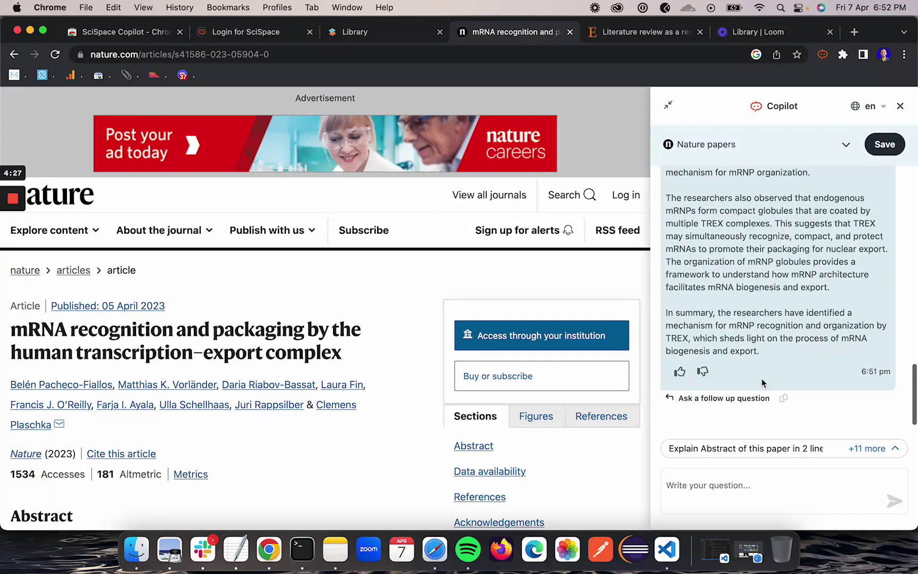
scroll(330, 337, "down", 3)
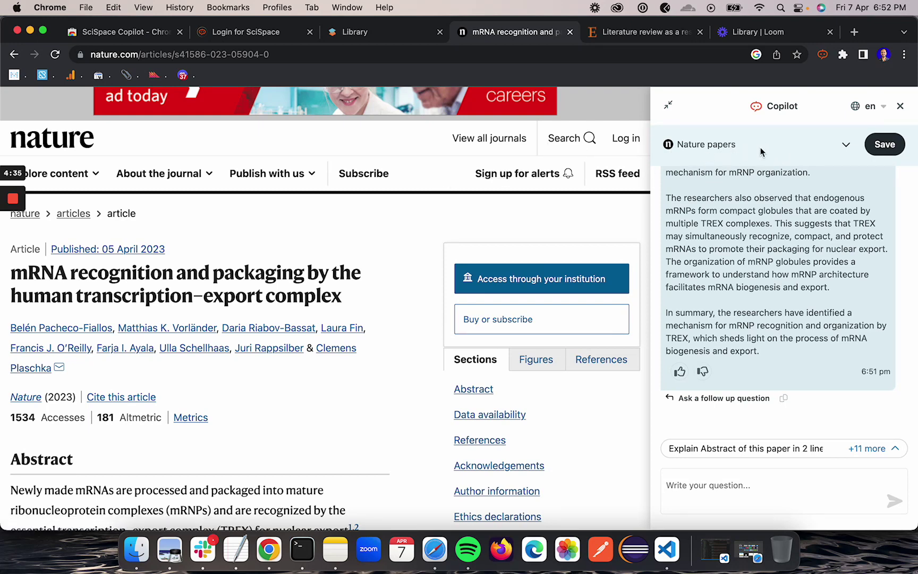
Save the mRNA article into the 'Nature papers' collection
left_click(846, 146)
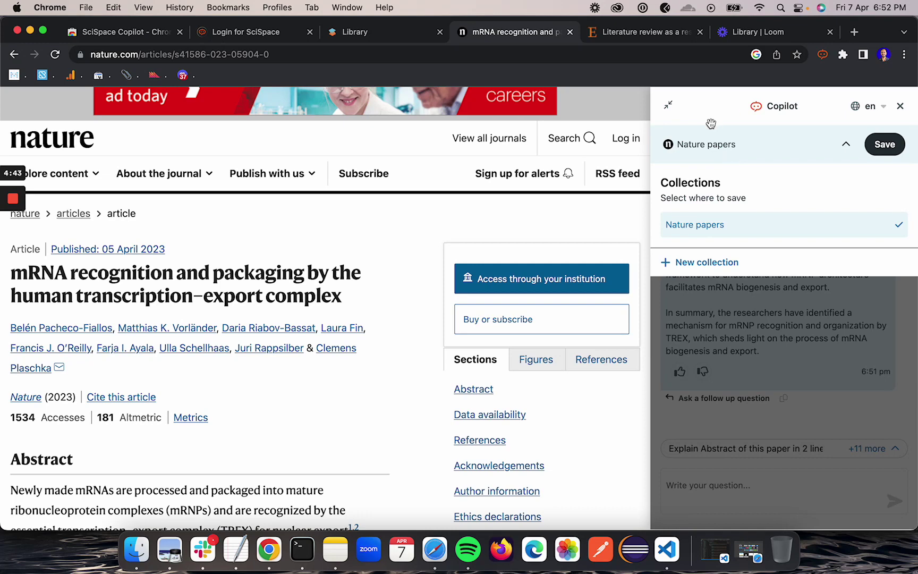
left_click(383, 36)
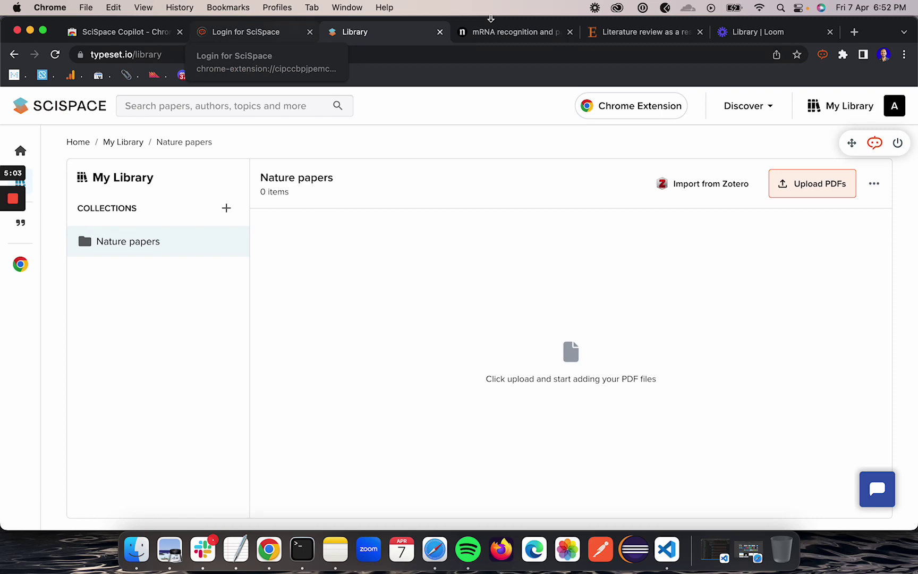
left_click(632, 32)
left_click(518, 33)
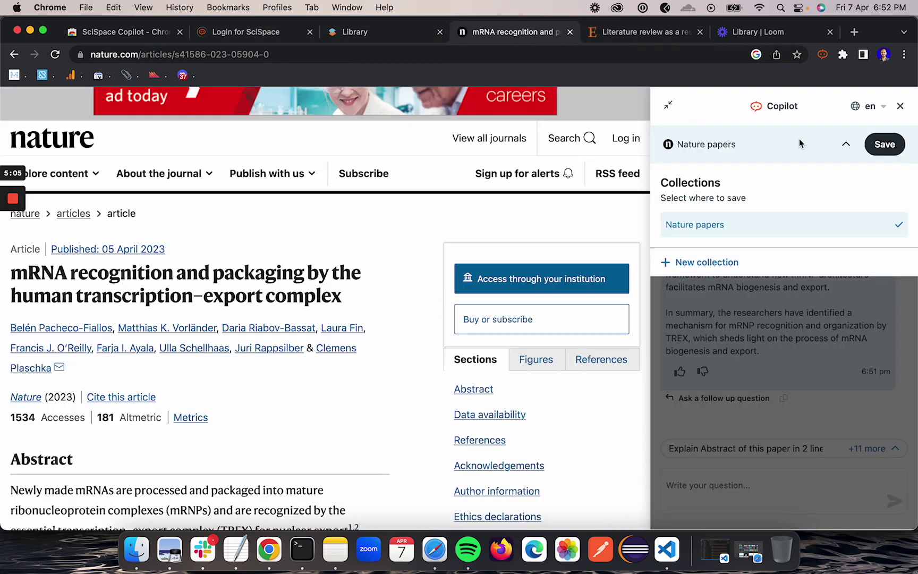
left_click(884, 152)
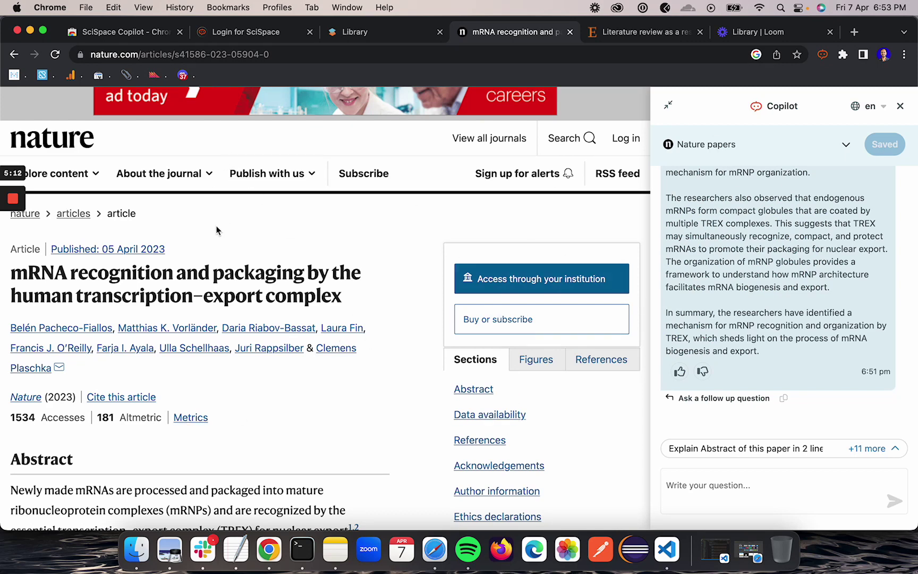
Reload the SciSpace library page so the saved paper appears
left_click(409, 34)
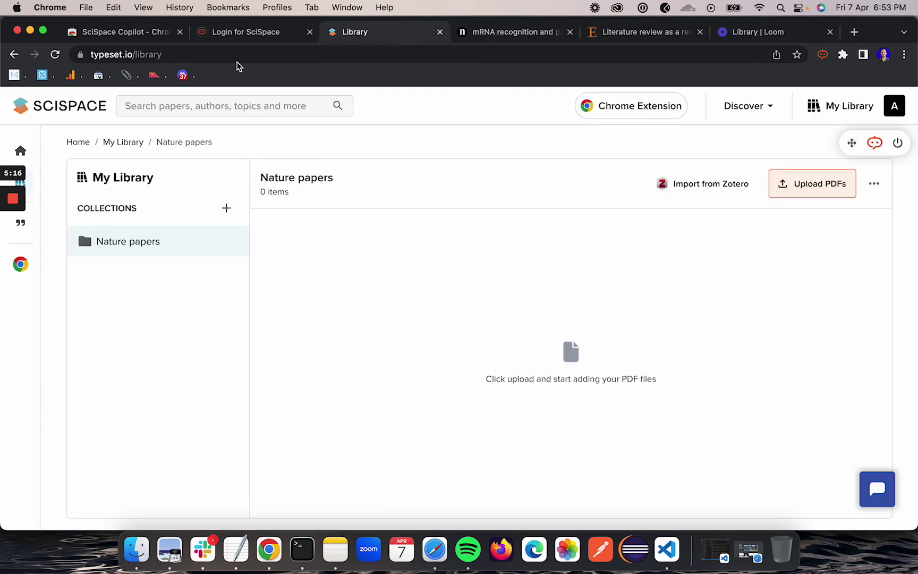
left_click(230, 53)
key("Return")
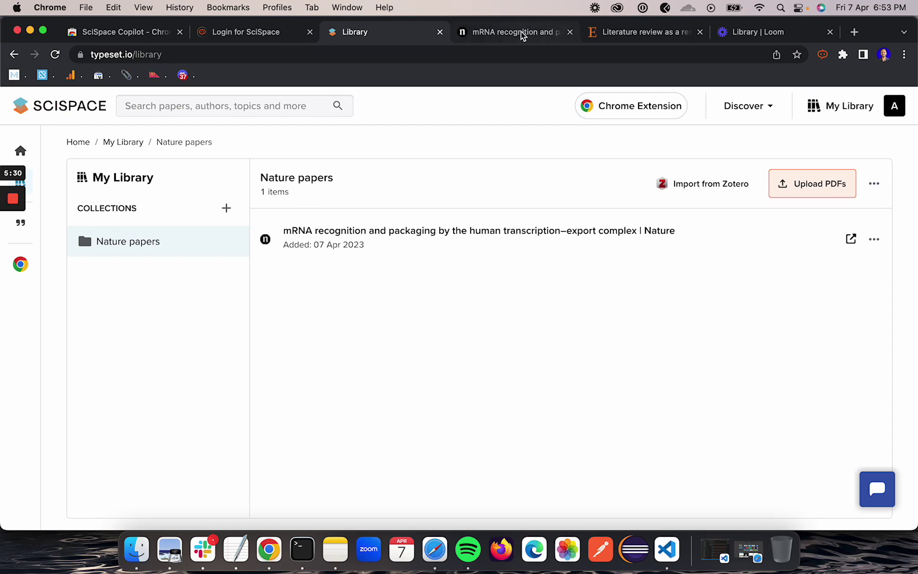
On the mRNA article, create a new 'ScienceDirect' collection from the collections list
left_click(512, 32)
left_click(847, 145)
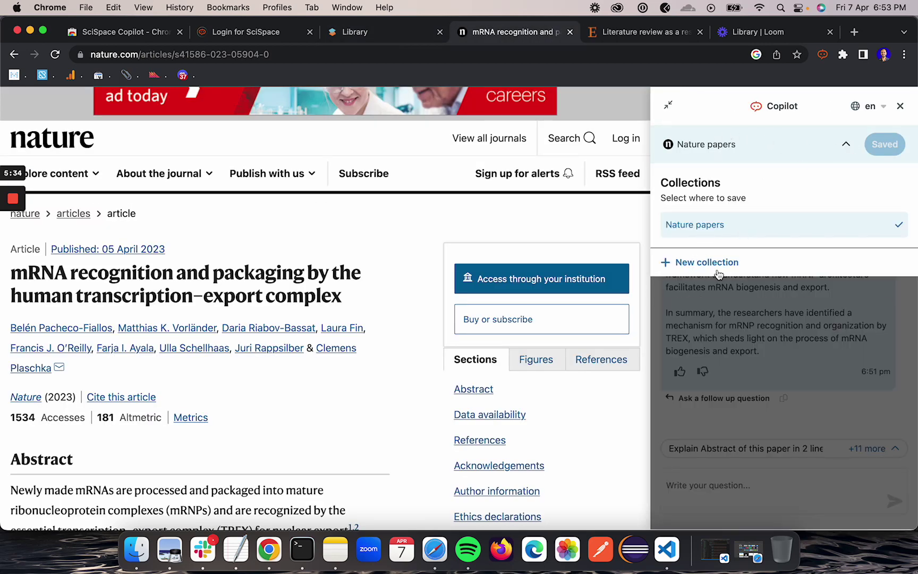
left_click(717, 270)
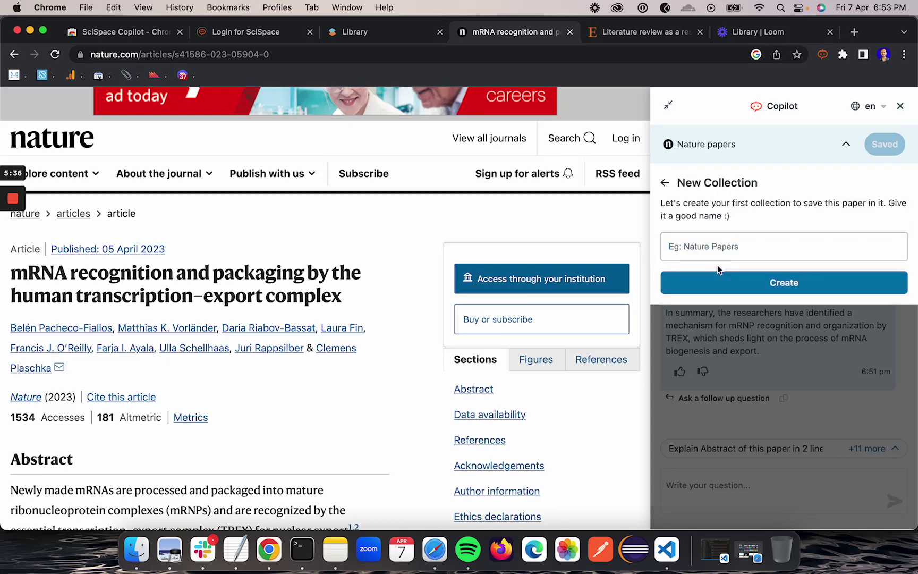
left_click(712, 250)
type("ScienceDirect")
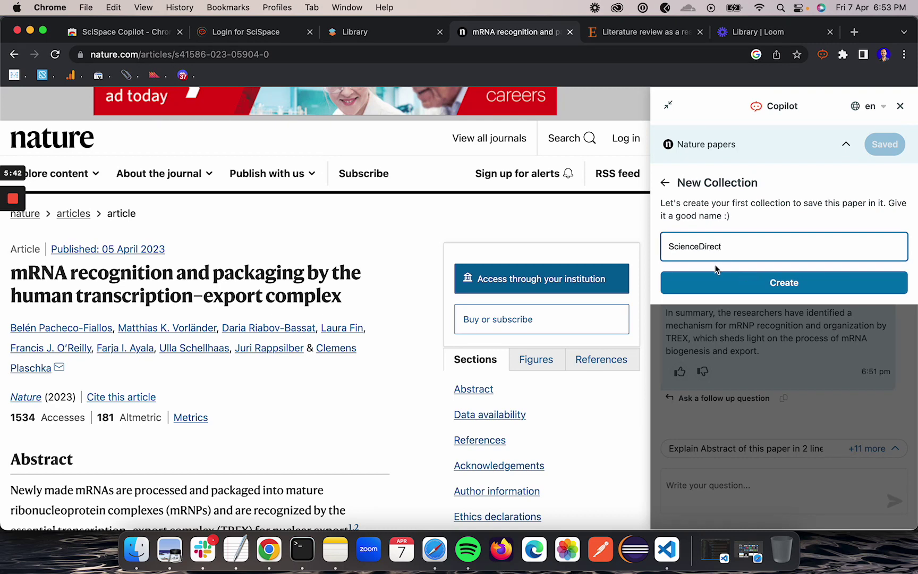
left_click(745, 280)
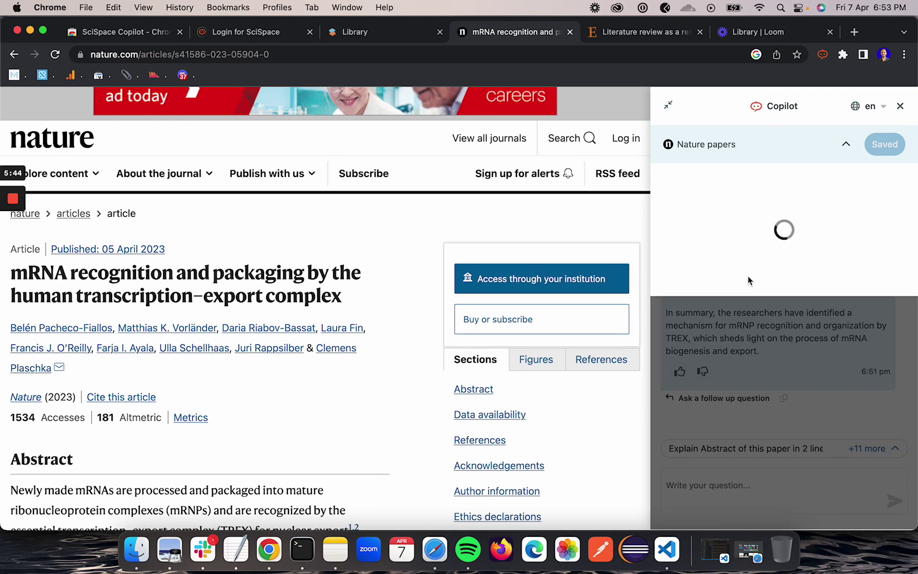
scroll(743, 284, "up", 10)
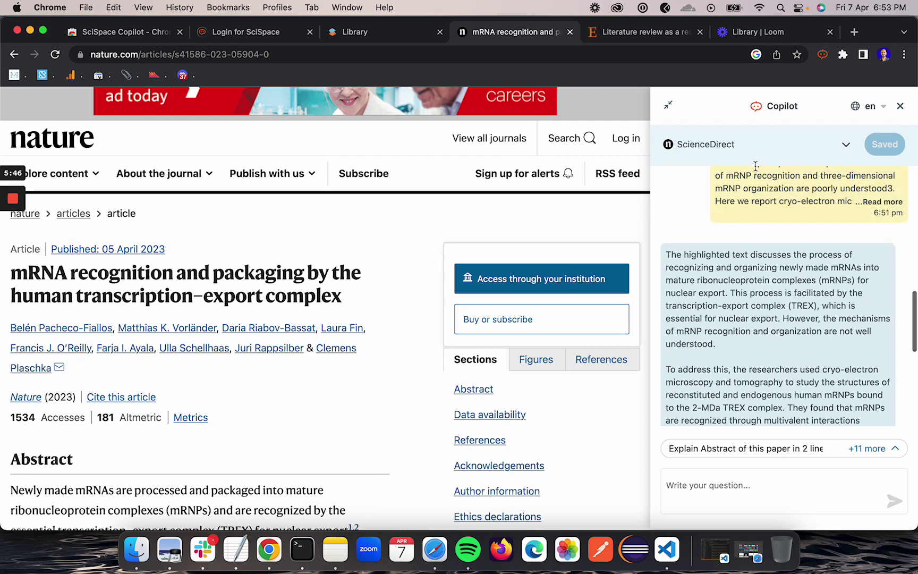
Review the paper's collections, select some explanation text, and return to the SciSpace library
left_click(847, 146)
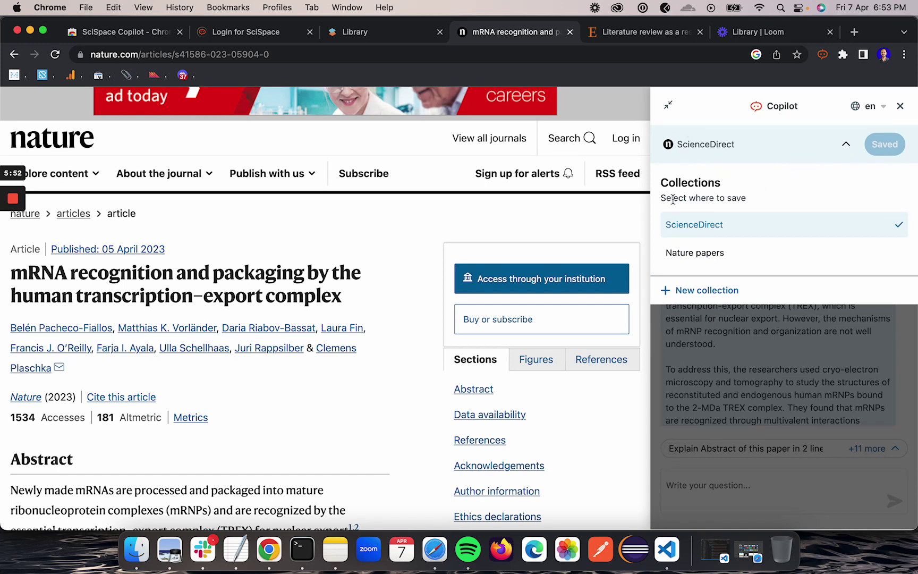
left_click(660, 343)
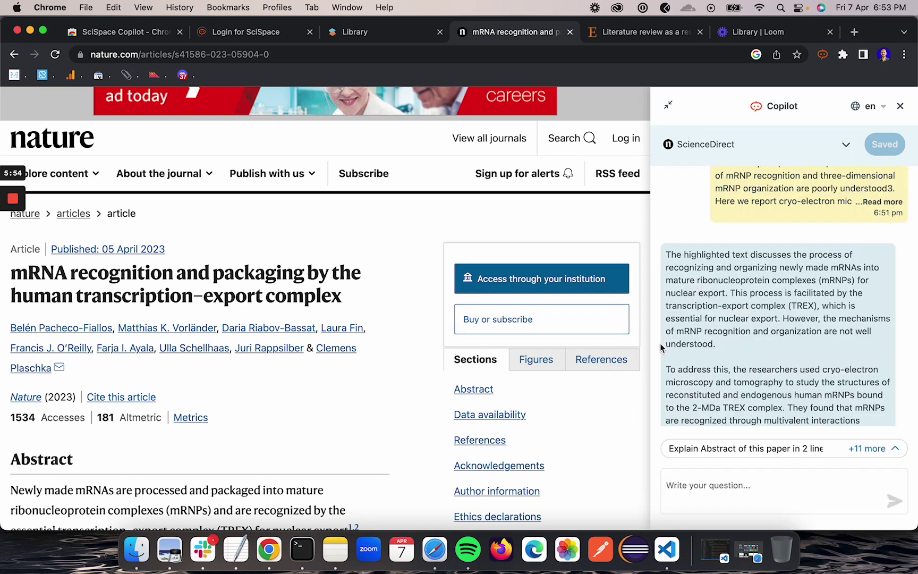
left_click_drag(660, 344, 753, 254)
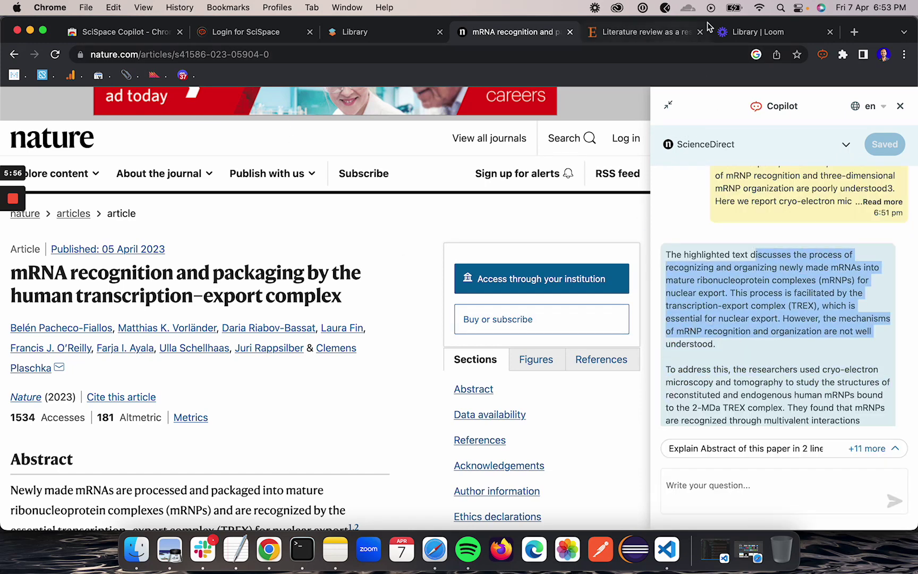
left_click(379, 32)
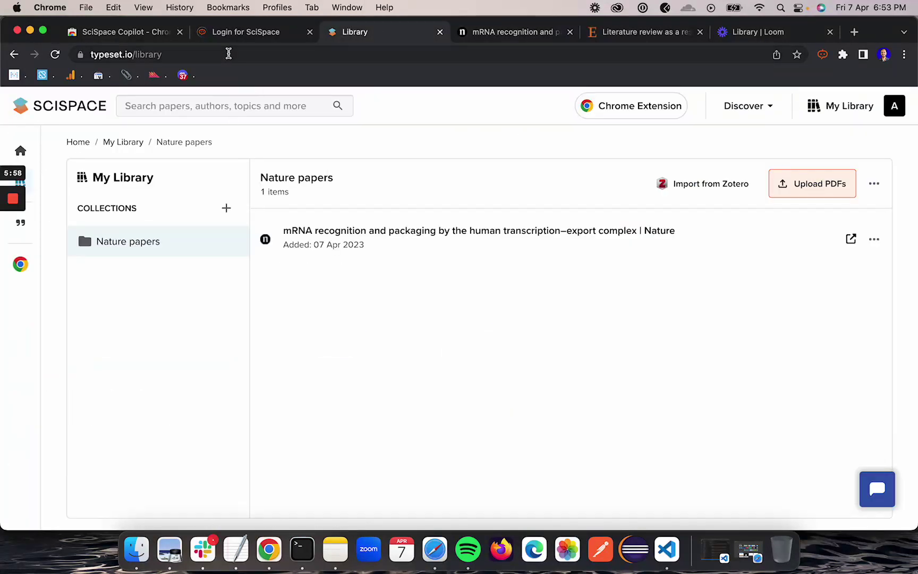
Reload the SciSpace Library and check the Nature papers and ScienceDirect collections
left_click(182, 55)
key("Return")
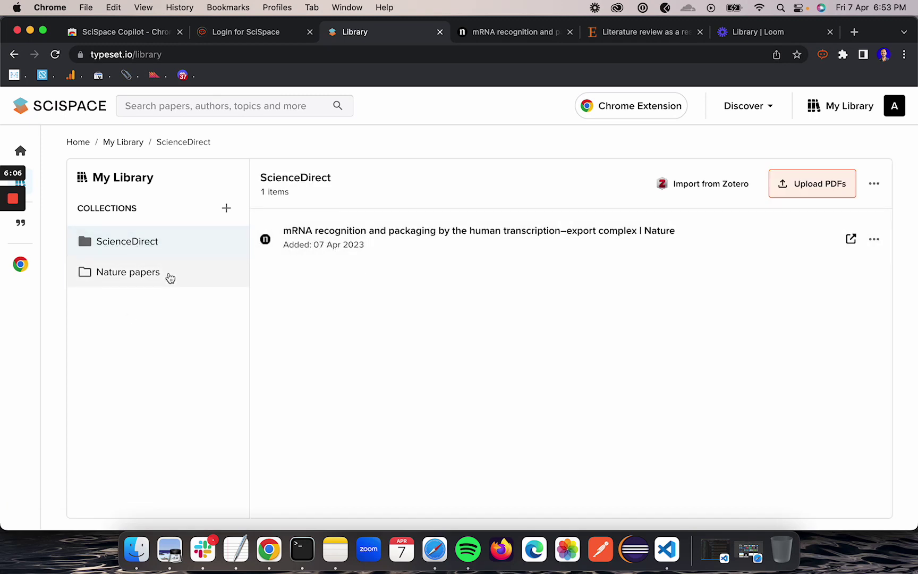
left_click(170, 277)
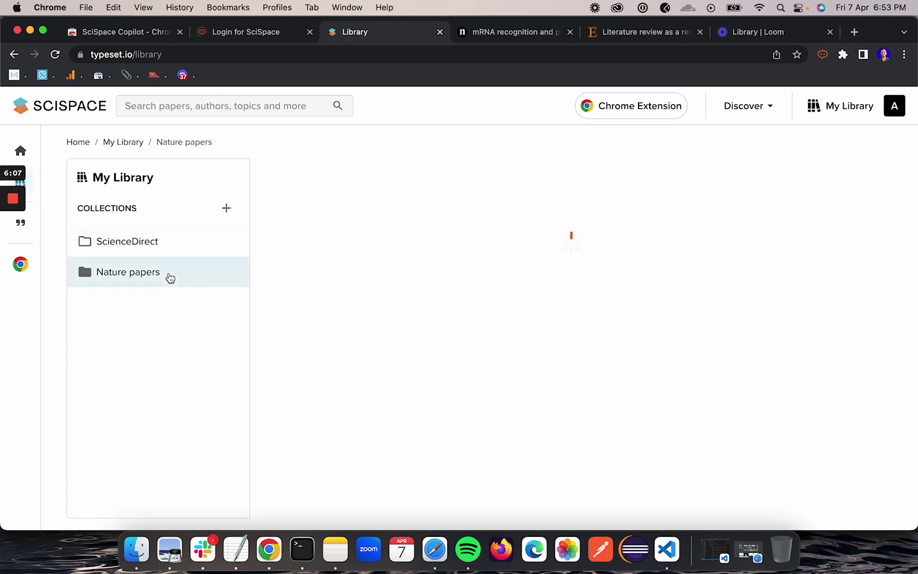
left_click(150, 245)
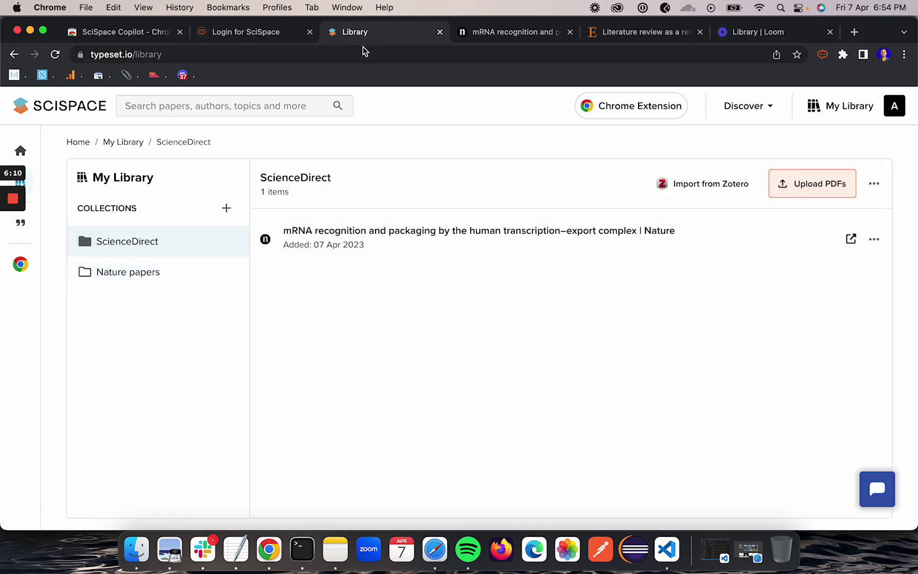
Return to the Nature mRNA article and clear the selection in Copilot's answer
left_click(499, 35)
left_click(691, 213)
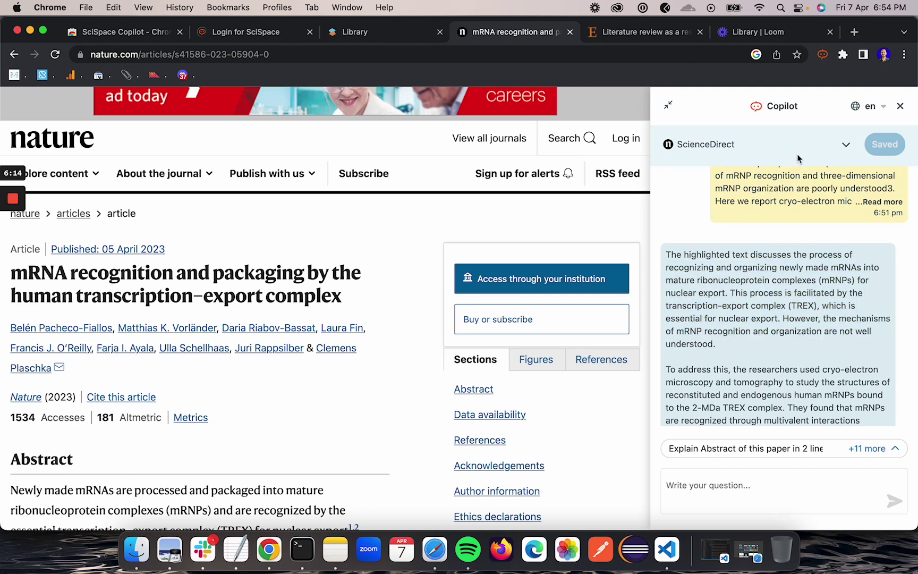
scroll(757, 276, "up", 10)
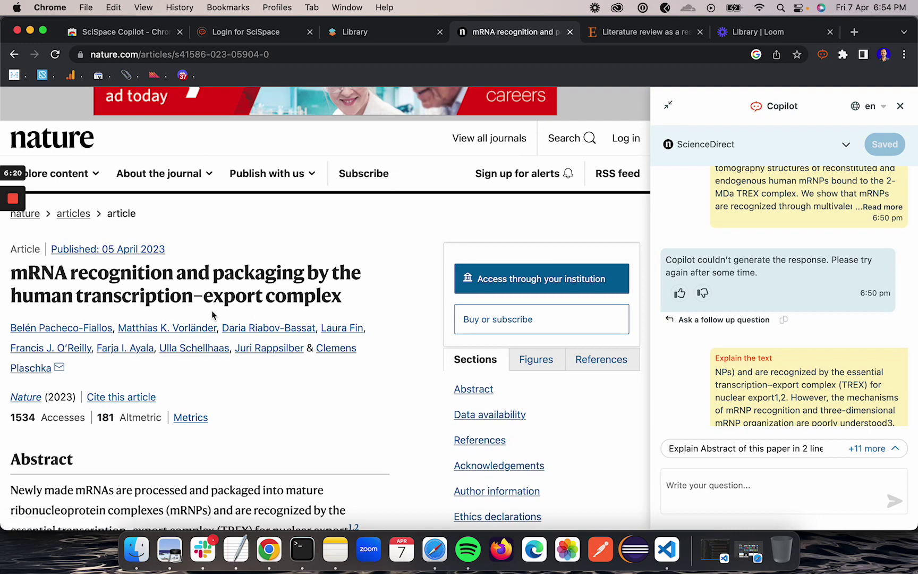
Switch to the 'Literature review as a research methodology' article and scroll through its abstract and introduction
left_click(623, 33)
scroll(417, 290, "down", 3)
scroll(418, 291, "up", 3)
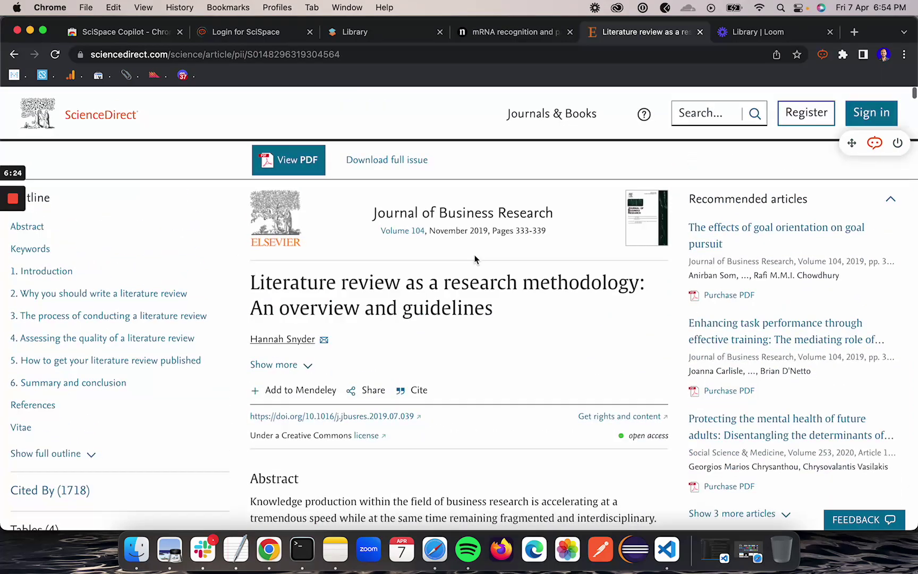
scroll(363, 233, "up", 2)
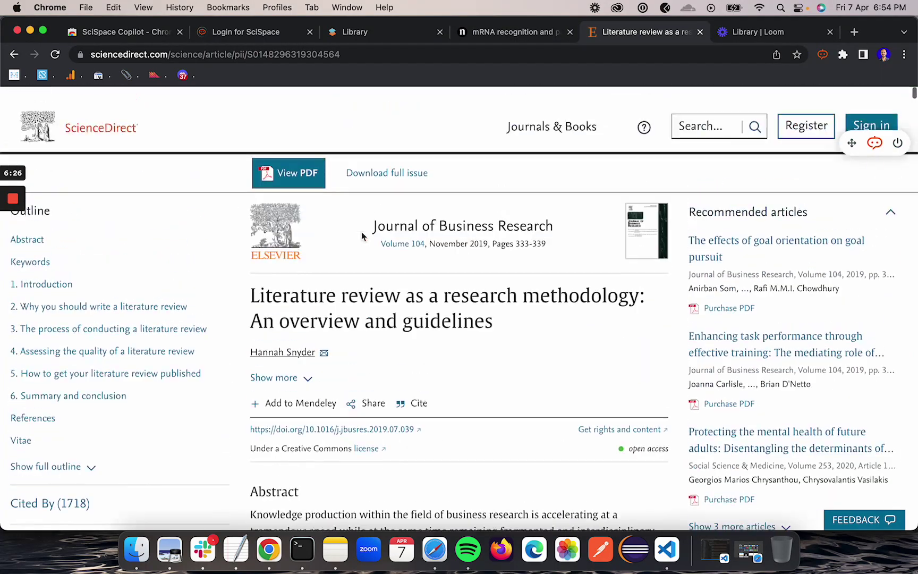
scroll(182, 305, "down", 15)
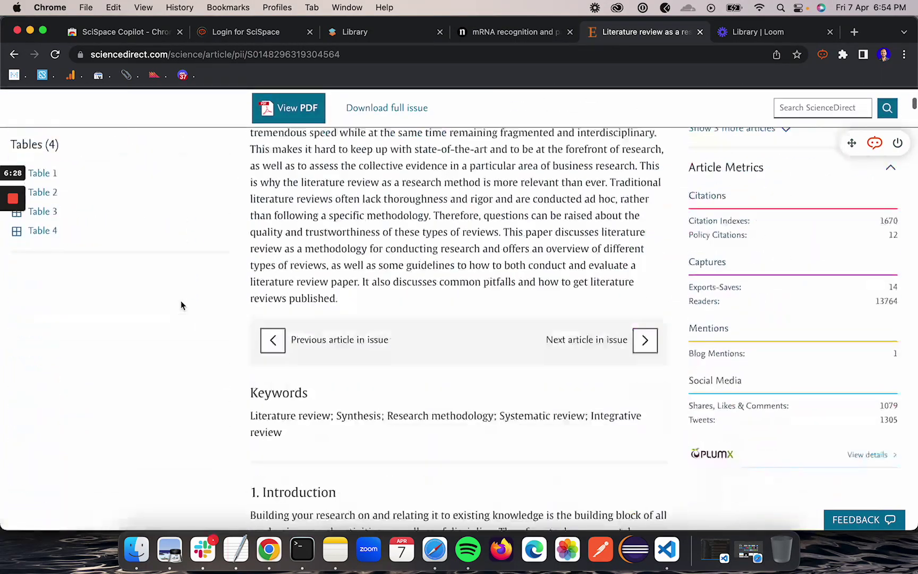
scroll(182, 307, "up", 15)
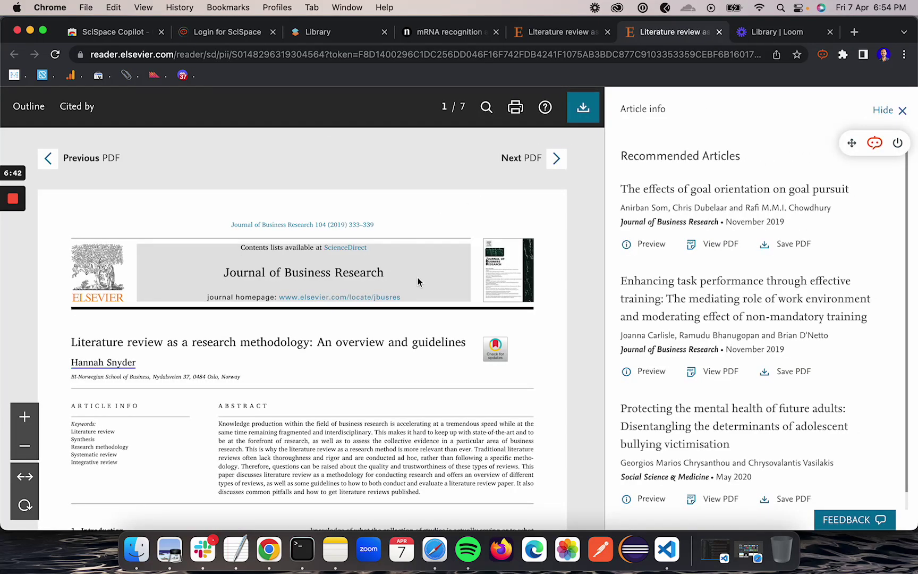
Open SciSpace Copilot on the literature review PDF in the Elsevier reader
scroll(399, 379, "down", 15)
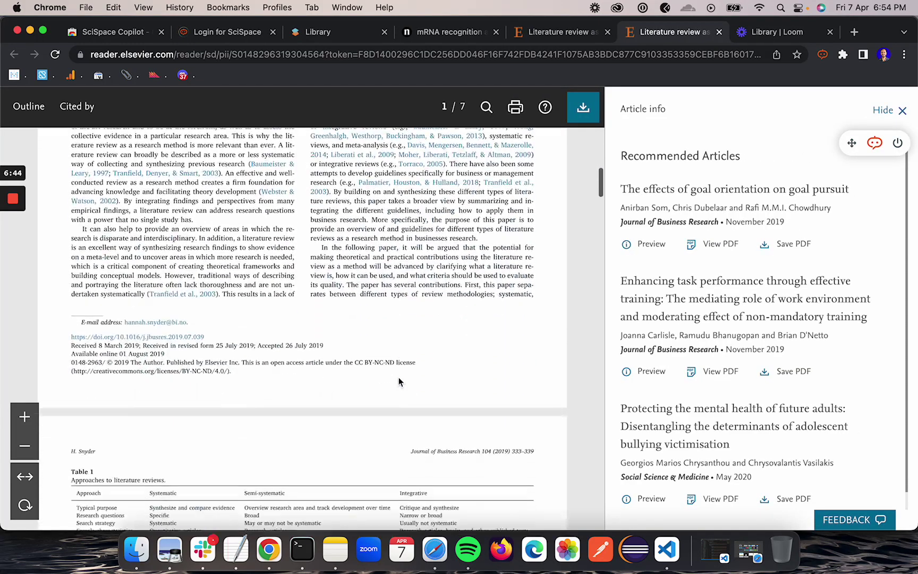
scroll(399, 378, "up", 15)
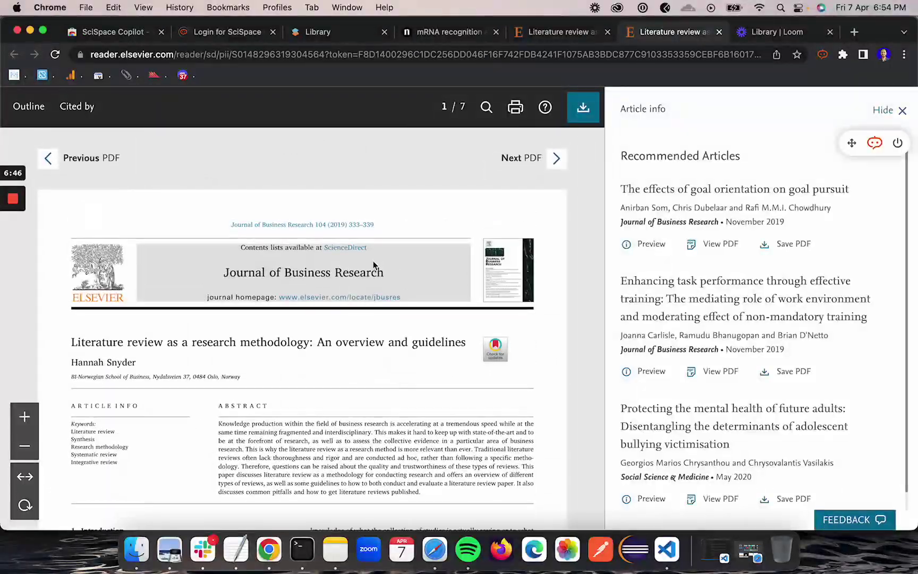
left_click(876, 144)
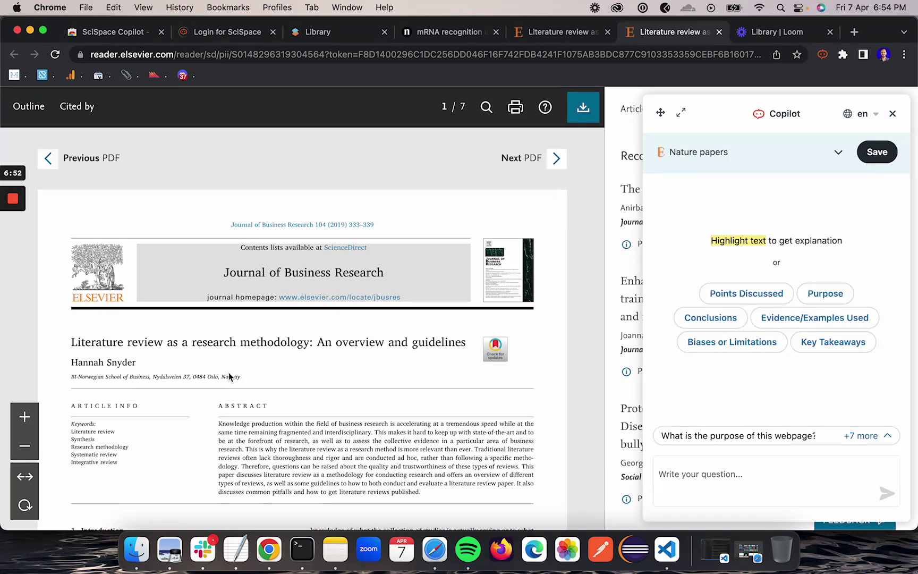
scroll(229, 376, "down", 6)
scroll(229, 376, "up", 6)
Ask Copilot for the Points Discussed and read through its summary of the review types
left_click(731, 295)
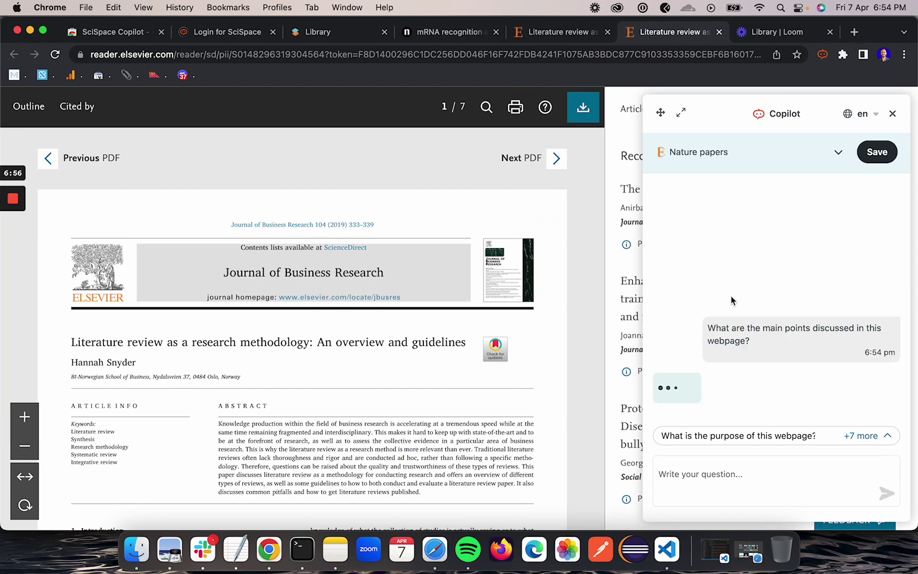
scroll(378, 418, "down", 5)
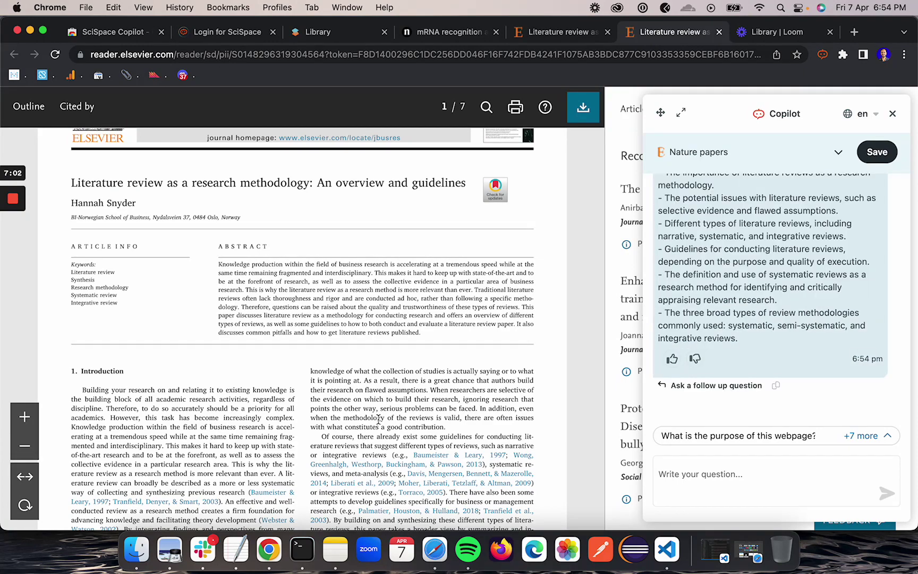
scroll(766, 322, "up", 3)
scroll(754, 297, "down", 2)
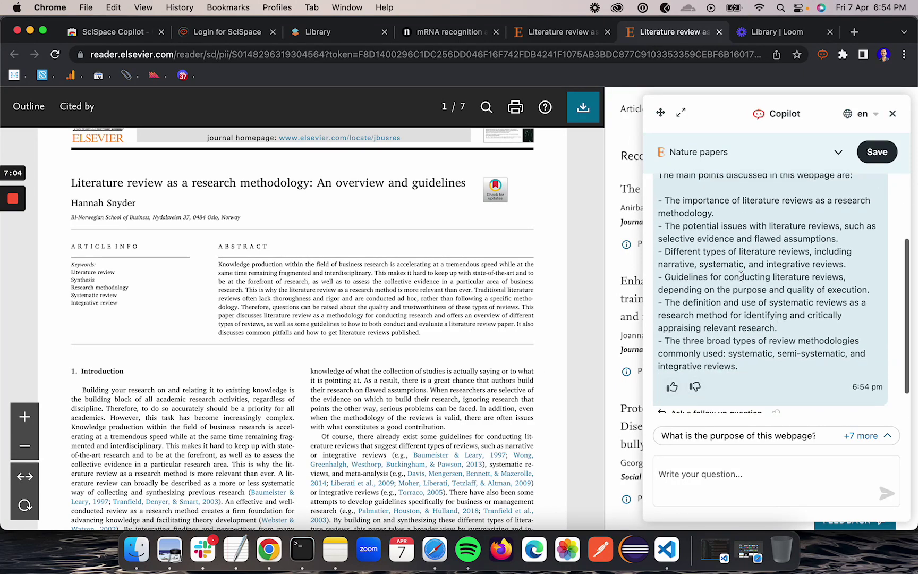
scroll(741, 276, "up", 4)
scroll(740, 276, "down", 3)
scroll(350, 365, "down", 10)
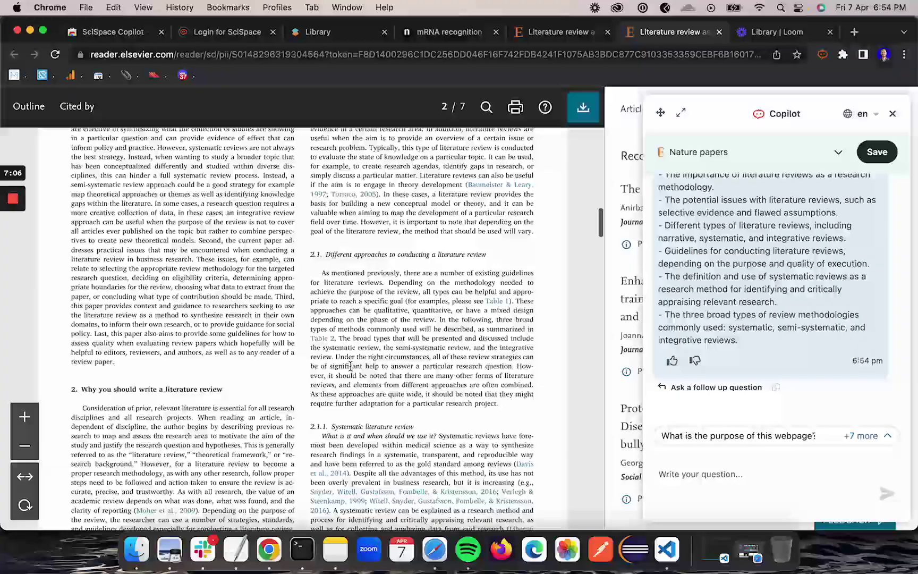
scroll(351, 371, "up", 15)
scroll(350, 365, "down", 2)
scroll(358, 366, "up", 2)
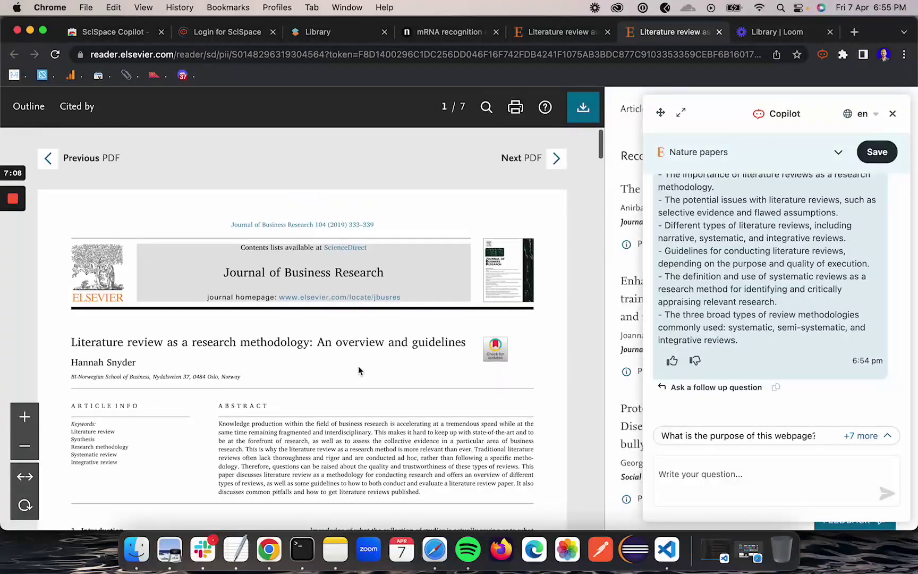
scroll(380, 393, "down", 8)
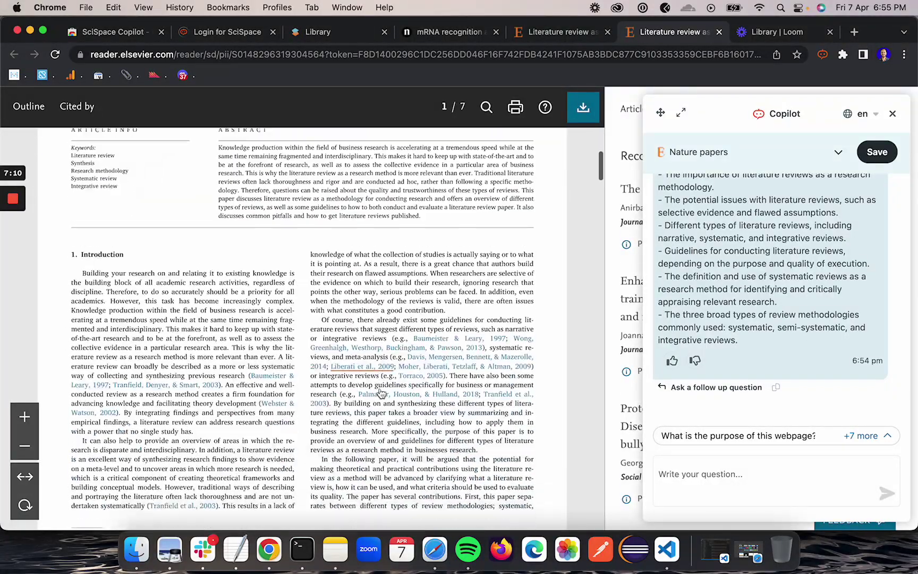
scroll(381, 393, "up", 8)
scroll(381, 393, "down", 20)
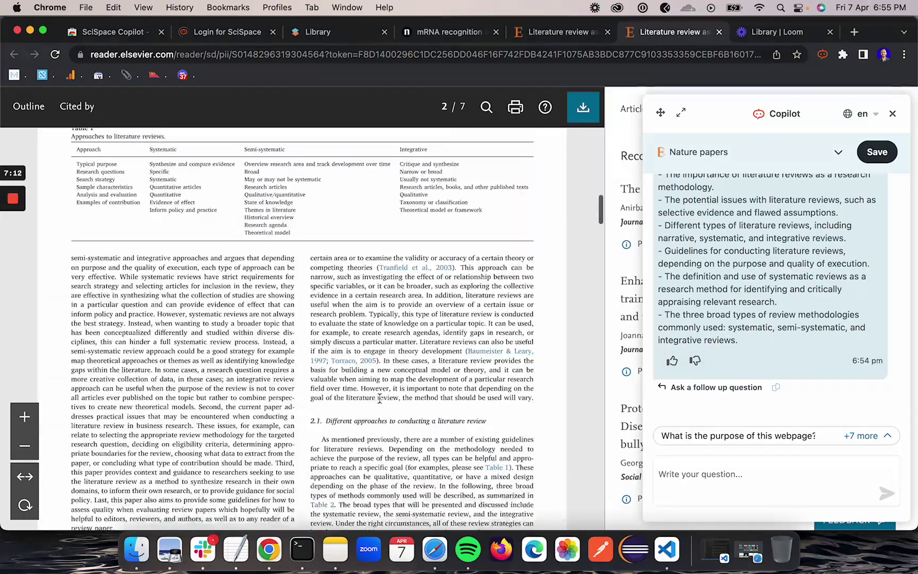
scroll(380, 398, "up", 20)
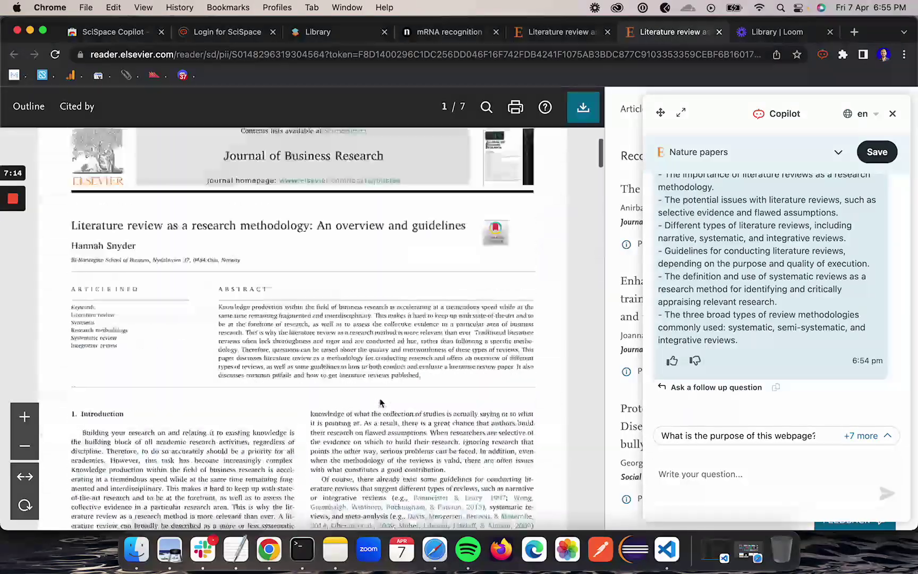
scroll(380, 401, "down", 3)
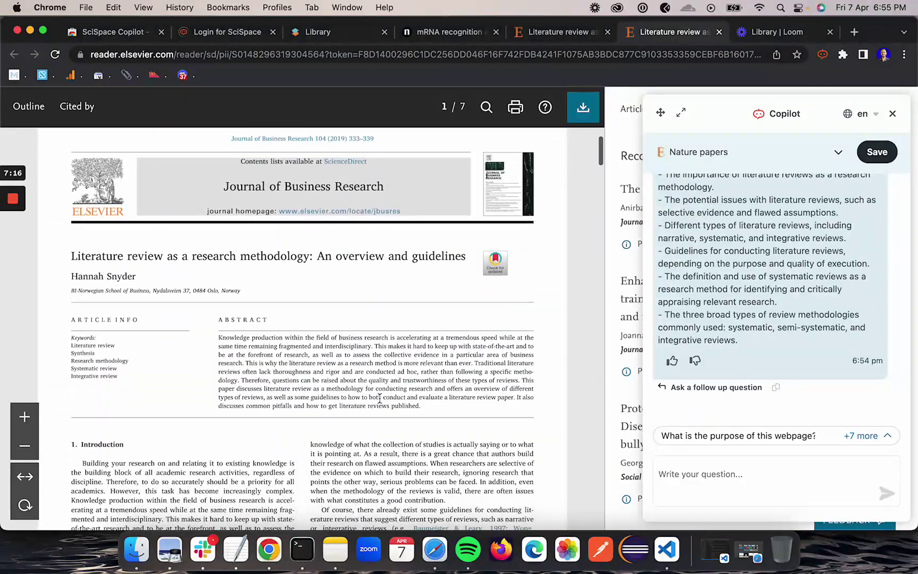
scroll(380, 398, "down", 4)
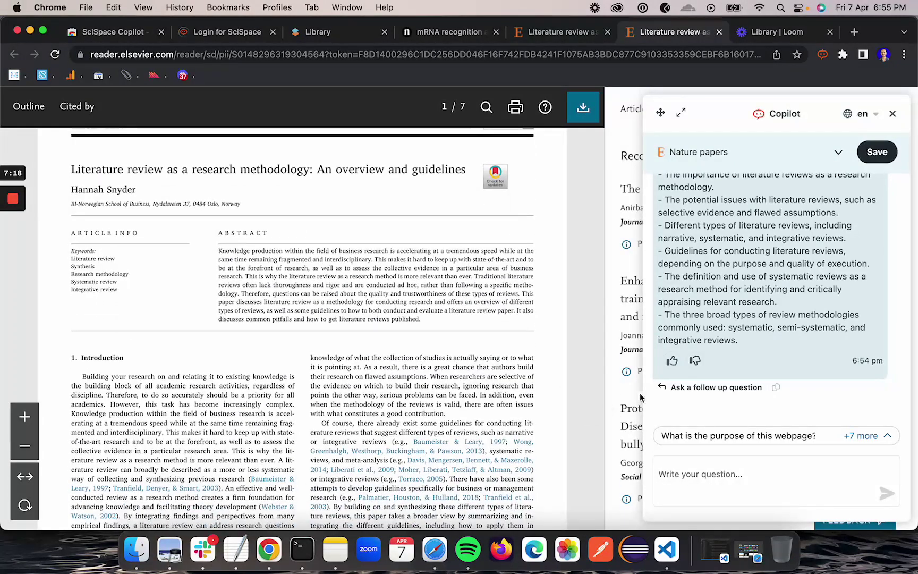
scroll(742, 360, "down", 1)
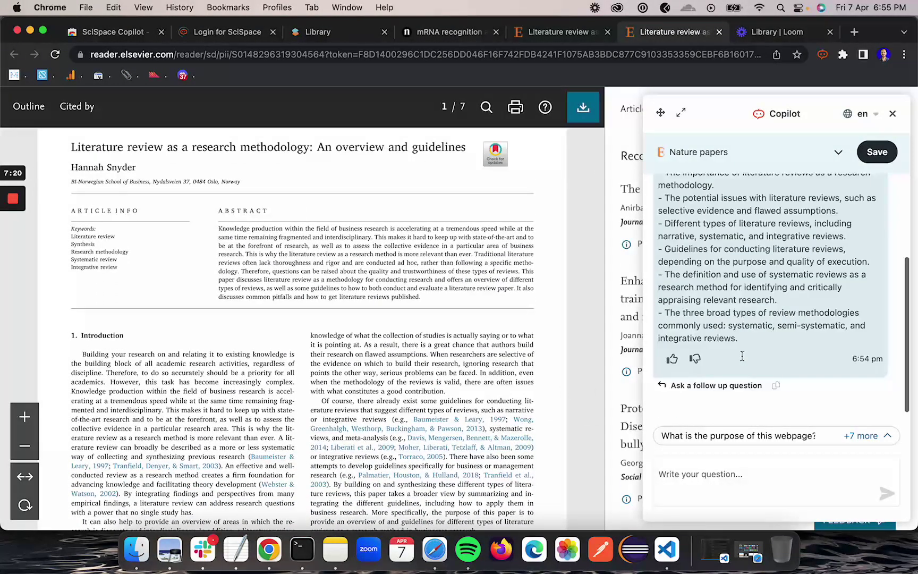
scroll(510, 382, "up", 8)
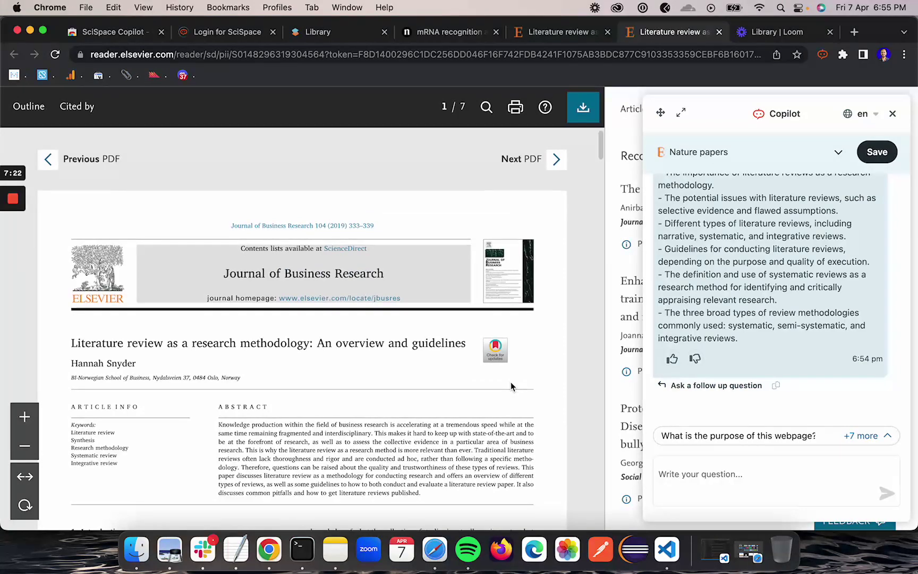
scroll(448, 390, "down", 15)
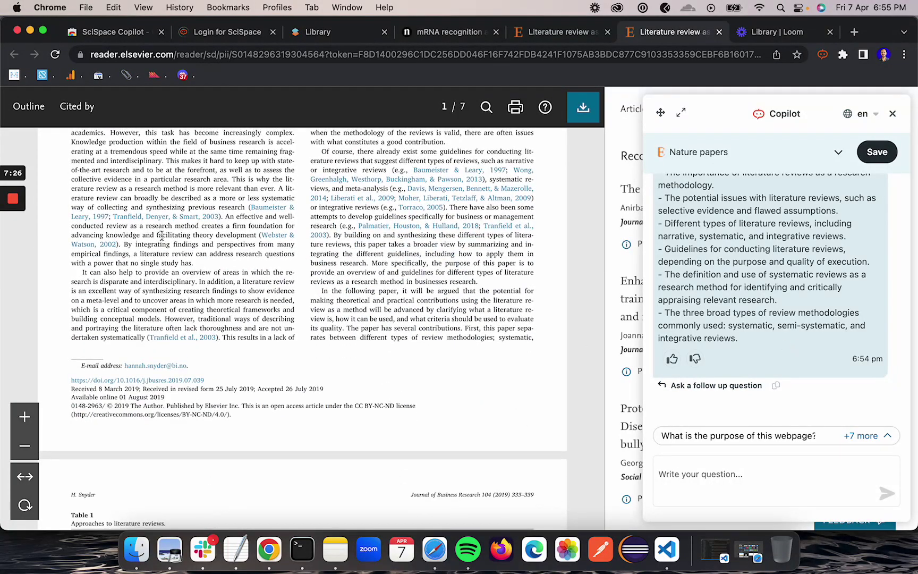
left_click_drag(157, 235, 261, 301)
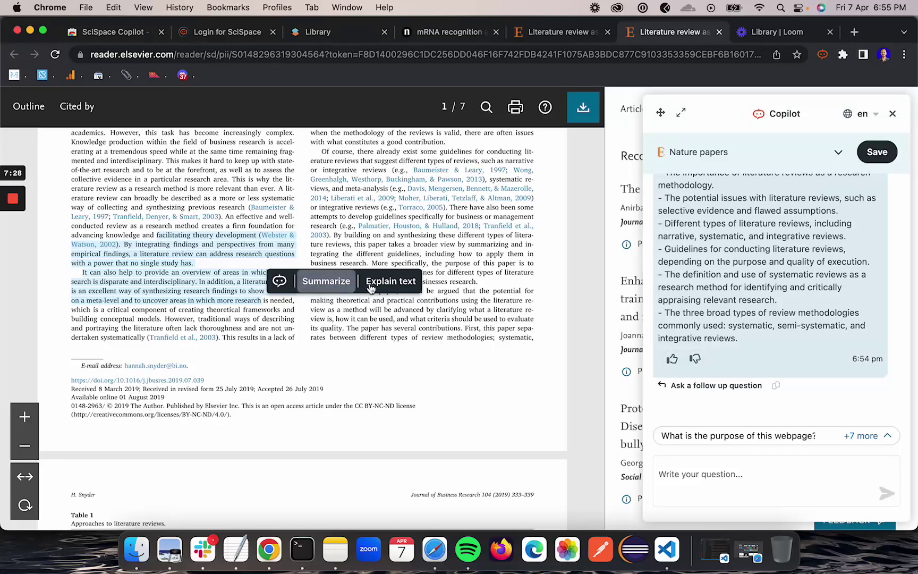
left_click_drag(409, 328, 409, 340)
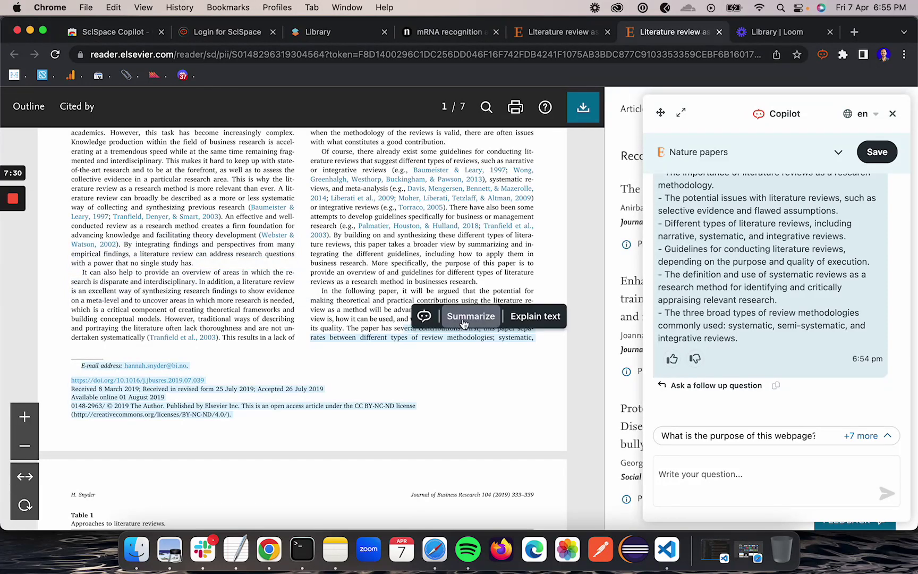
left_click(464, 317)
scroll(464, 324, "up", 10)
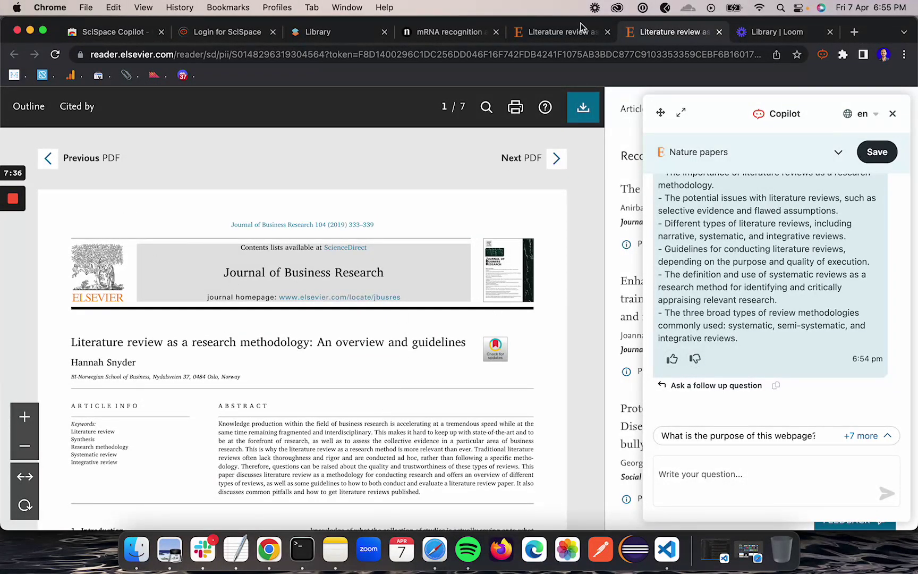
left_click(557, 32)
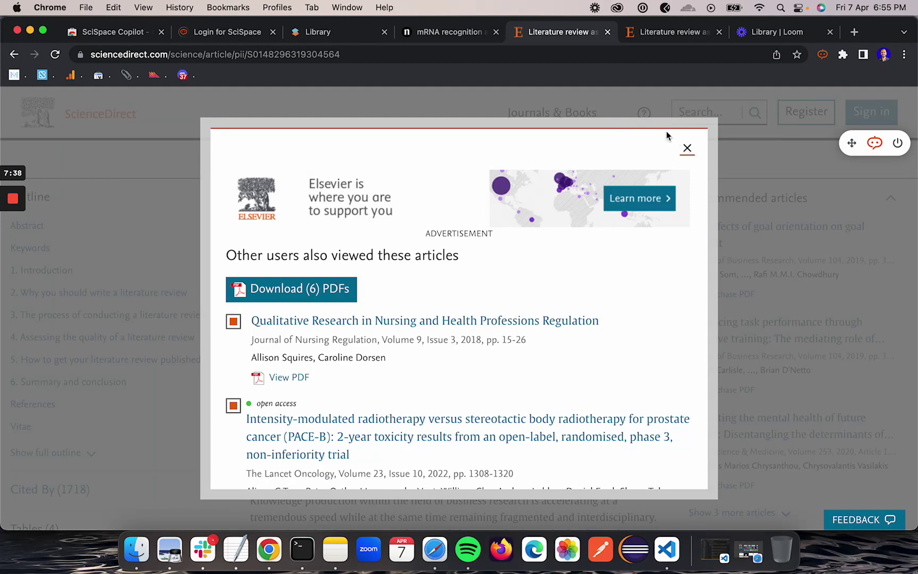
left_click(450, 32)
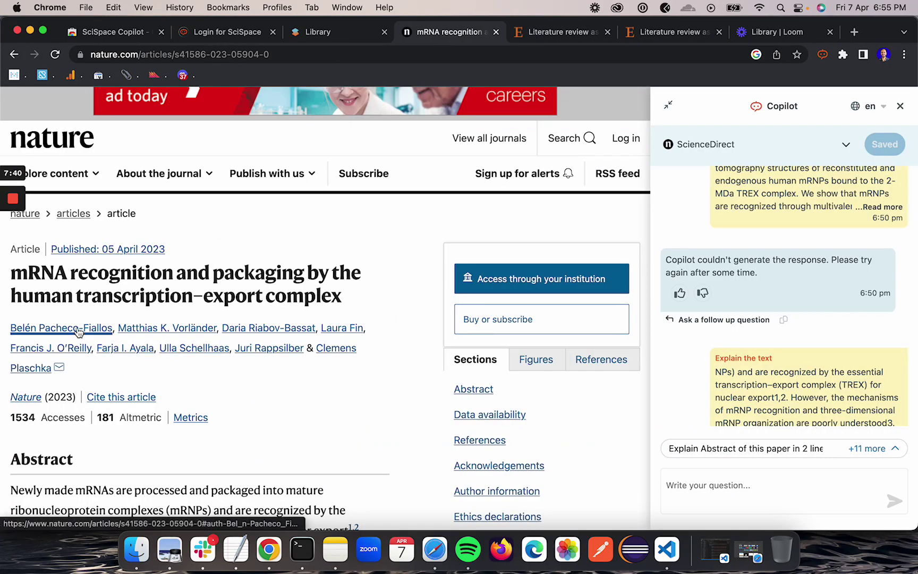
scroll(225, 402, "down", 1)
scroll(226, 398, "down", 3)
scroll(222, 411, "down", 4)
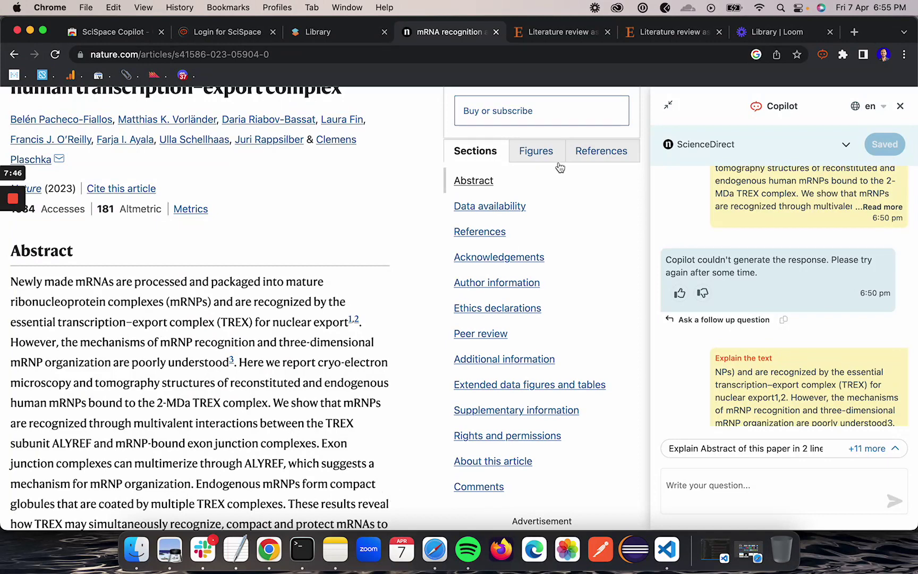
left_click(665, 31)
scroll(308, 316, "down", 3)
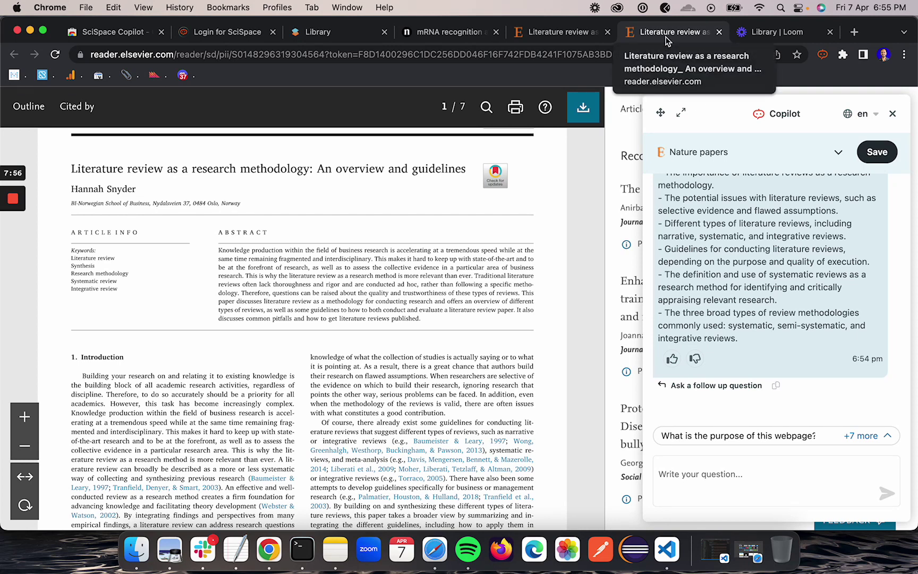
mouse_move(14, 183)
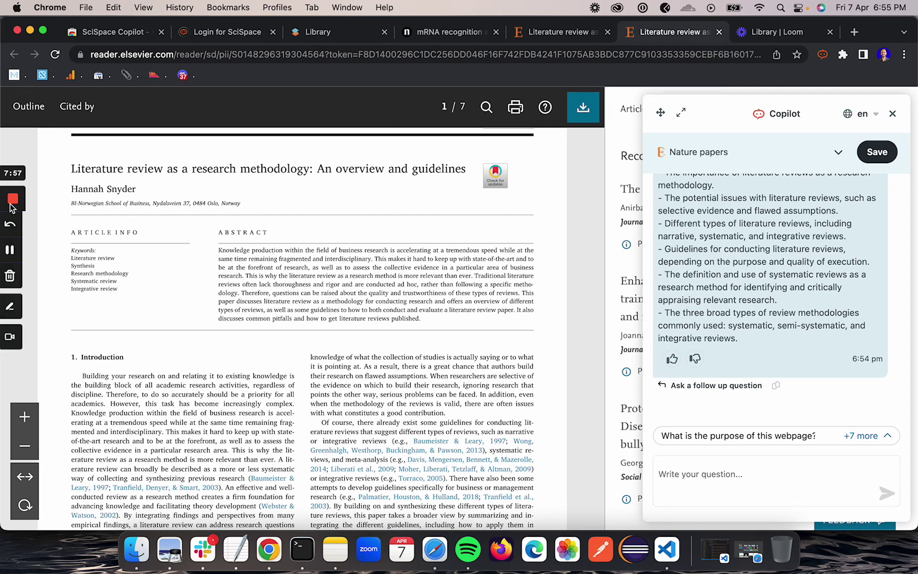
Launch Copilot's reader on the Cancer Statistics, 2021 PDF from the Chrome viewer
left_click(13, 249)
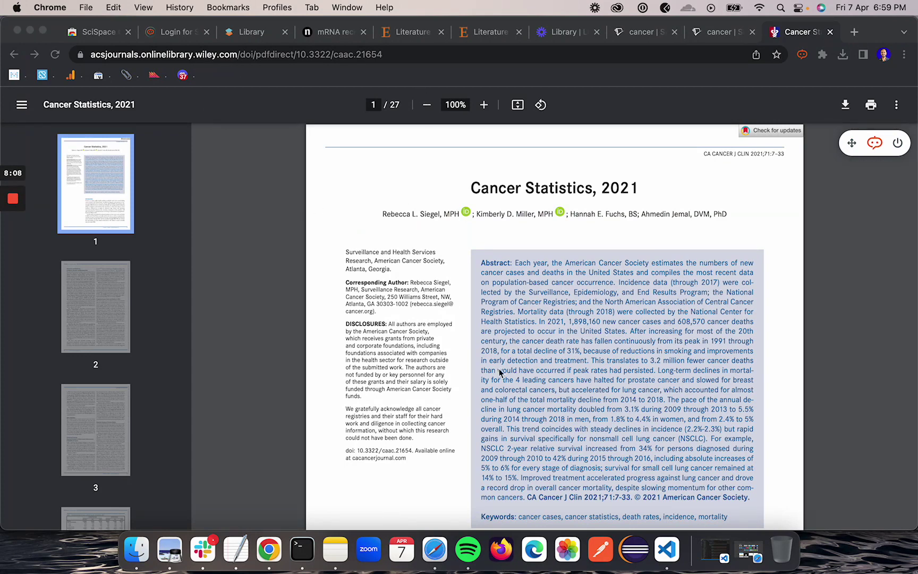
left_click(837, 236)
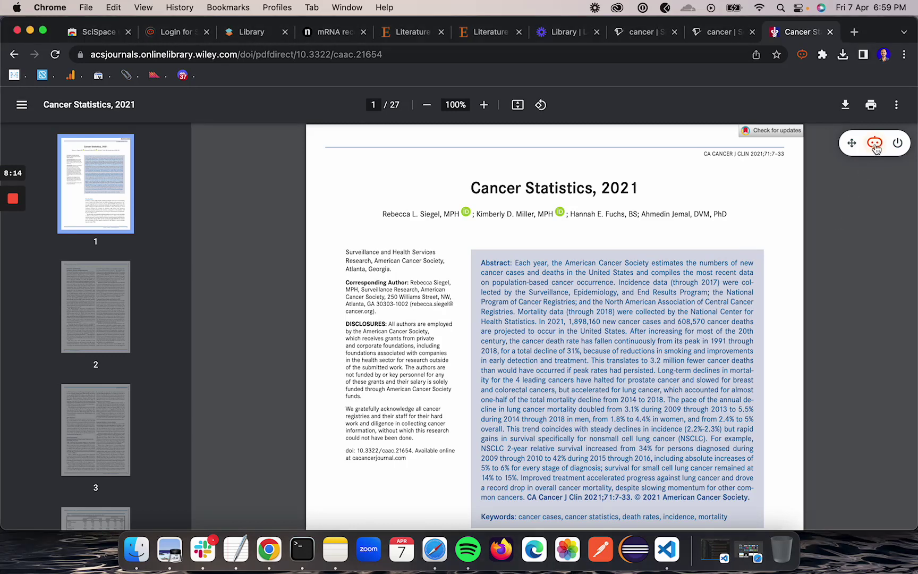
left_click(876, 143)
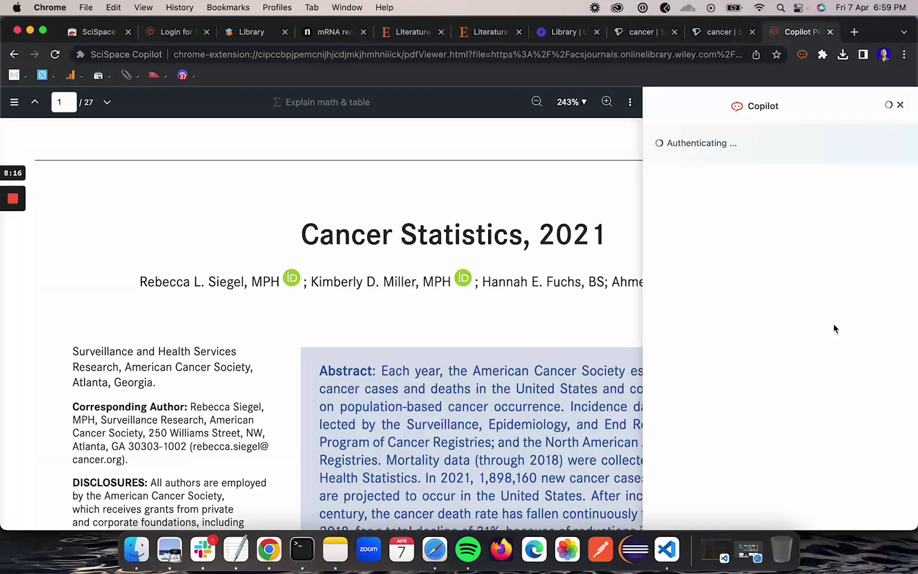
Ask Copilot the suggested question 'Explain Abstract of this paper in 2 lines'
scroll(452, 358, "down", 3)
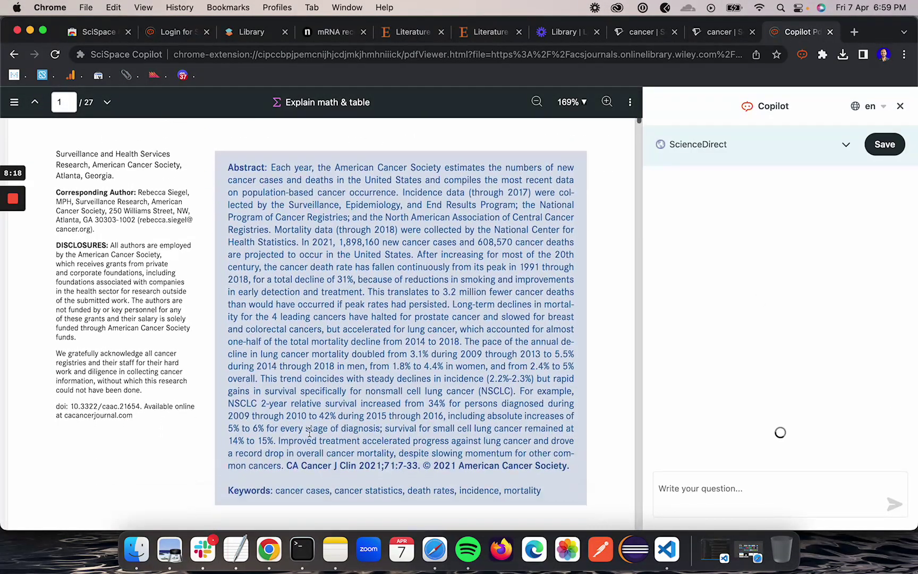
scroll(553, 340, "up", 3)
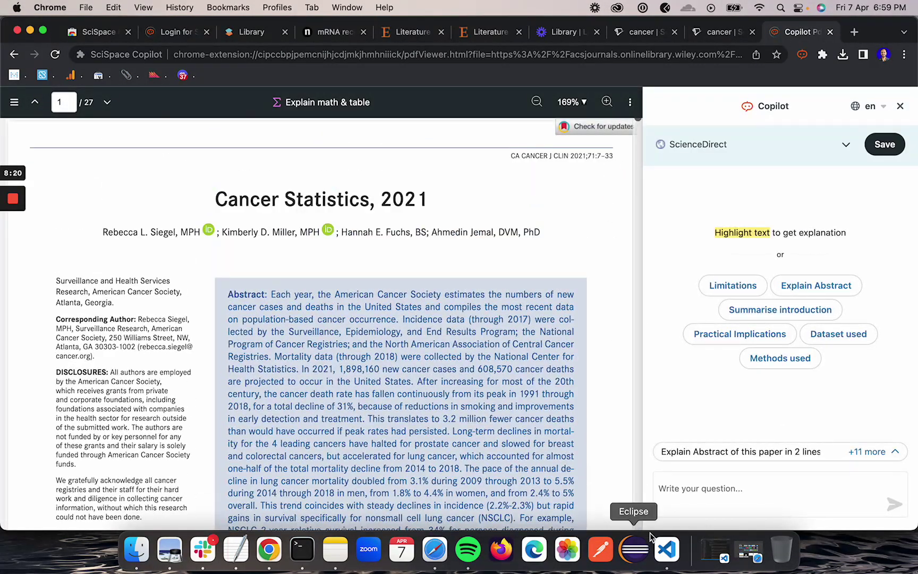
scroll(367, 391, "down", 10)
scroll(366, 319, "up", 6)
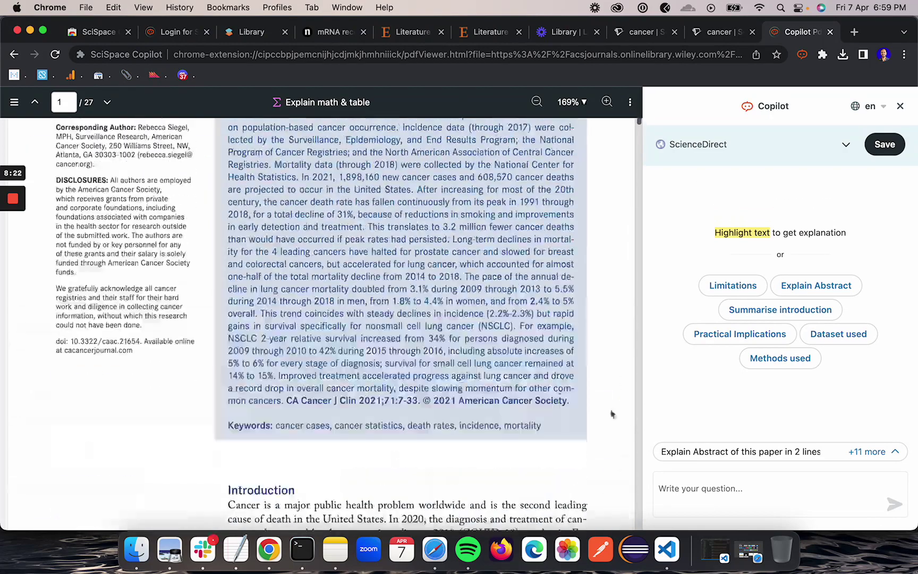
left_click(732, 456)
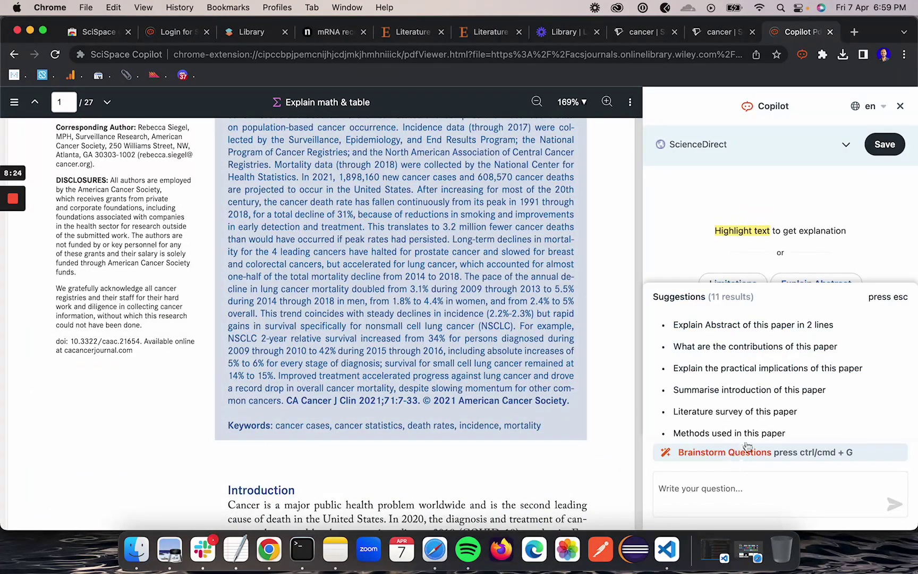
left_click(715, 325)
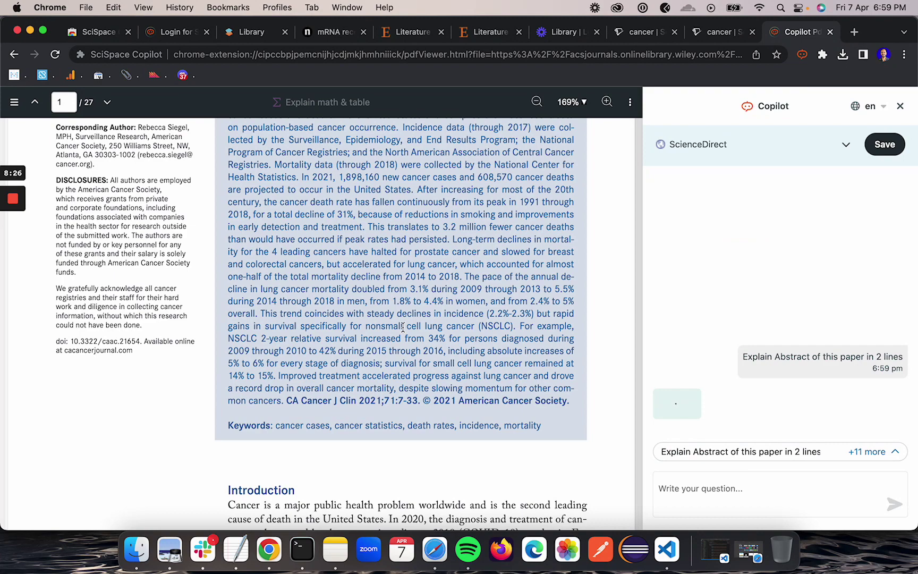
Read Copilot's two-line abstract summary about estimated 2021 US cancer cases and deaths
scroll(402, 328, "up", 4)
scroll(402, 328, "down", 3)
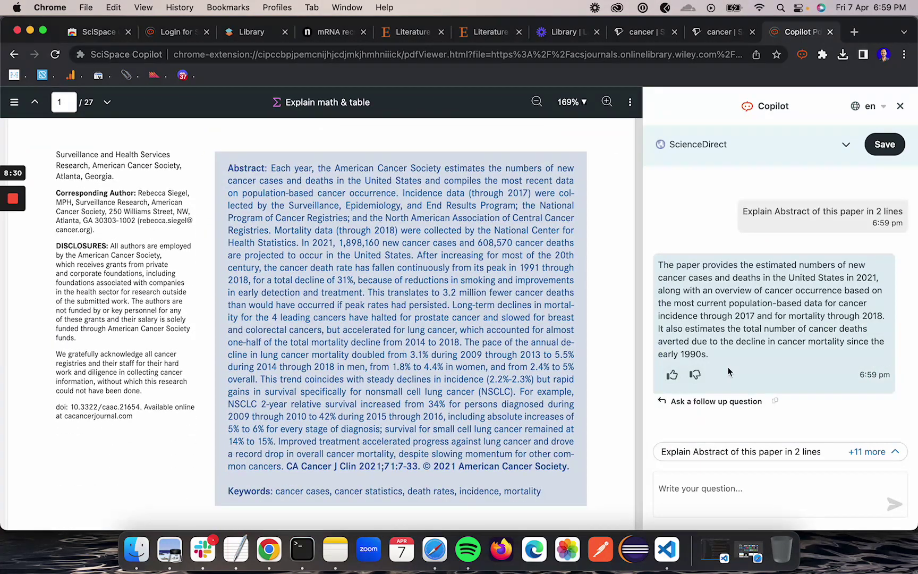
left_click_drag(662, 267, 712, 332)
left_click(712, 335)
scroll(389, 326, "up", 3)
scroll(388, 325, "down", 15)
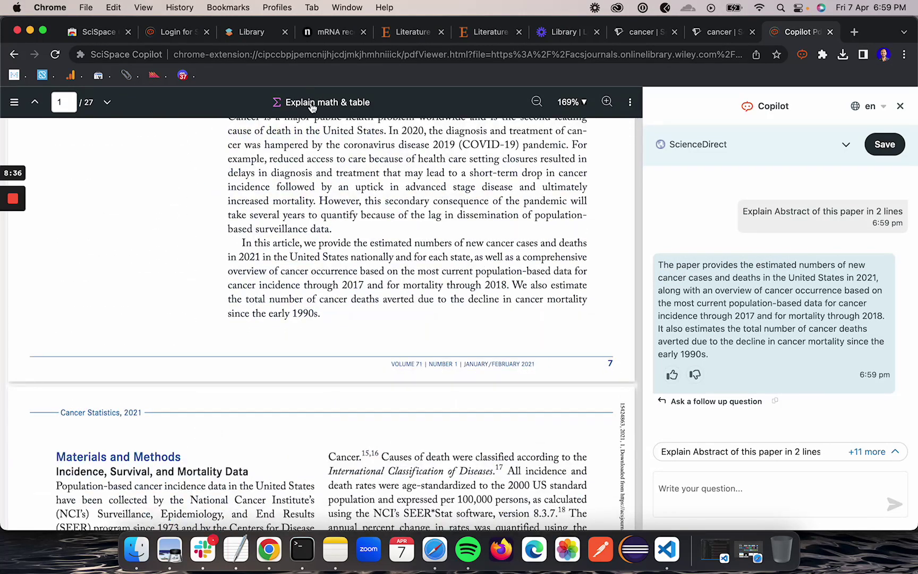
Snip the Estimated New Cases table on page 6 for Copilot to explain
left_click_drag(243, 183, 392, 257)
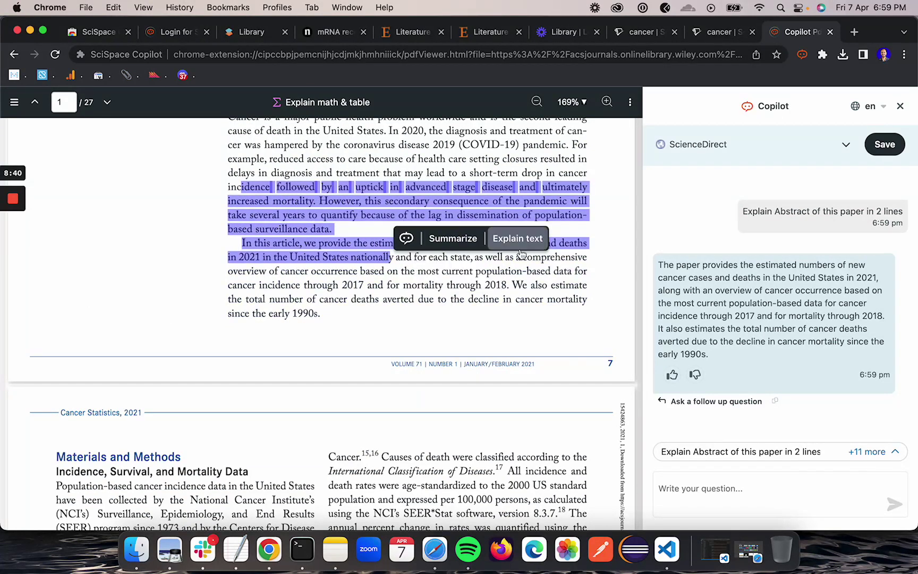
left_click(260, 272)
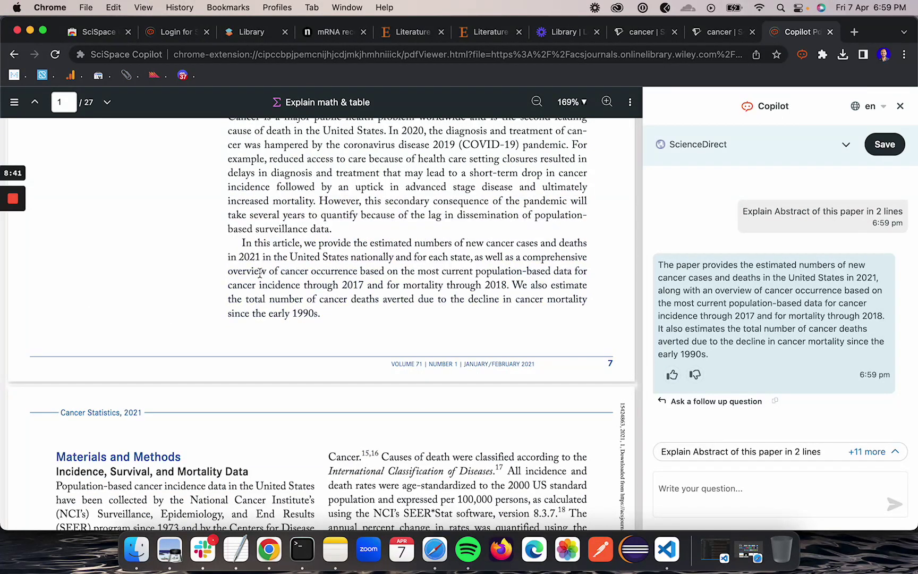
left_click(290, 106)
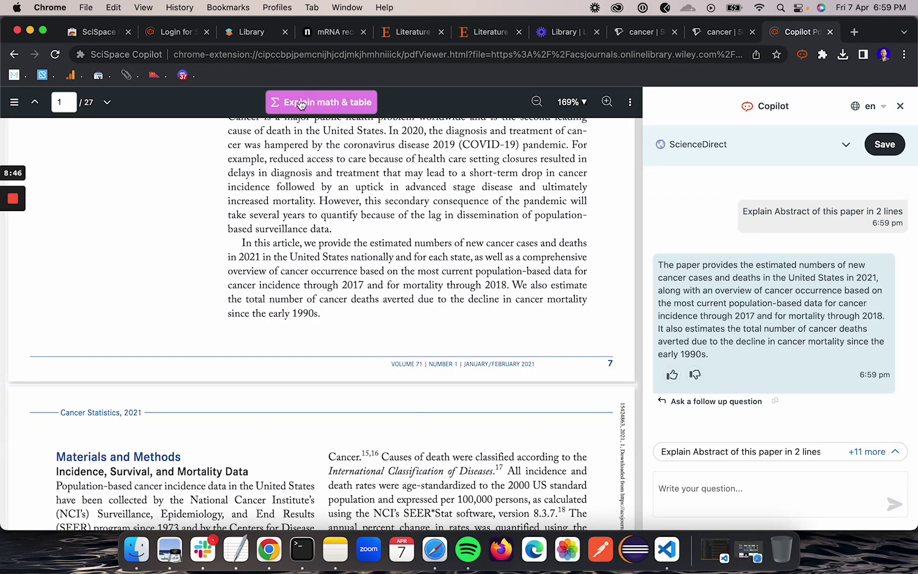
scroll(280, 352, "down", 10)
scroll(280, 353, "down", 15)
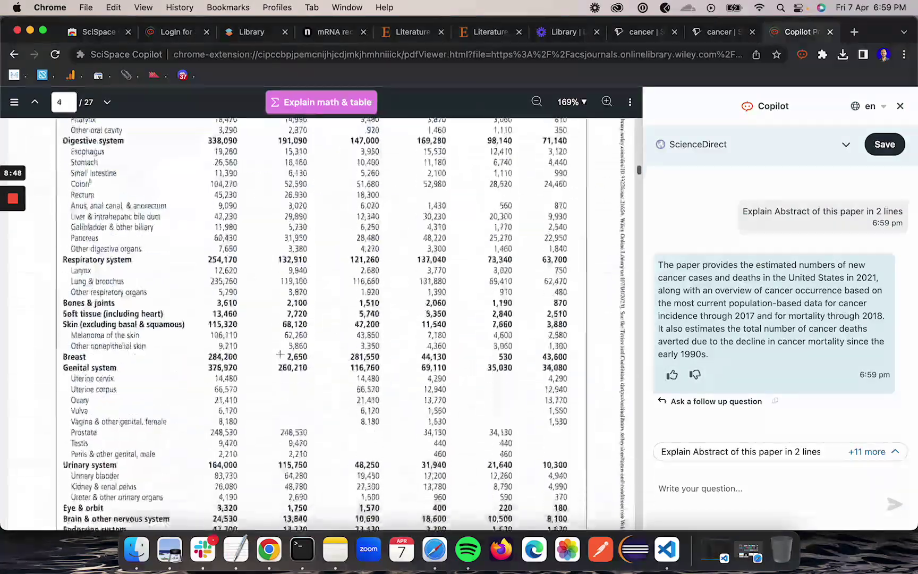
scroll(280, 359, "down", 10)
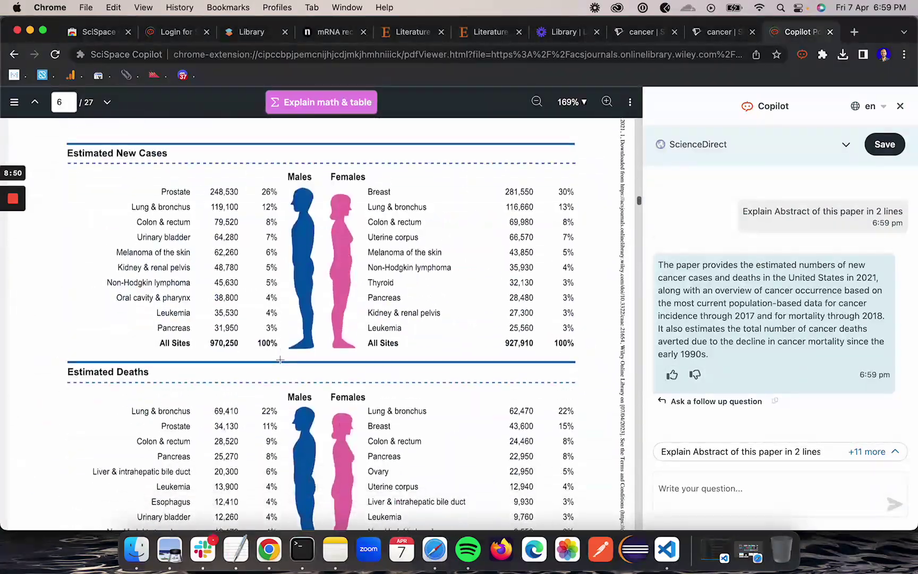
left_click_drag(59, 235, 594, 456)
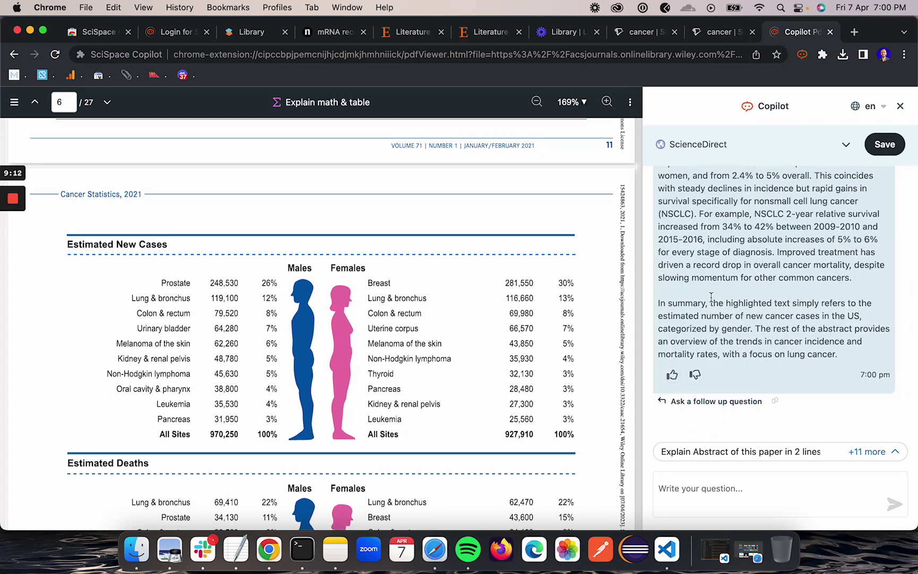
scroll(711, 298, "up", 3)
scroll(711, 298, "up", 2)
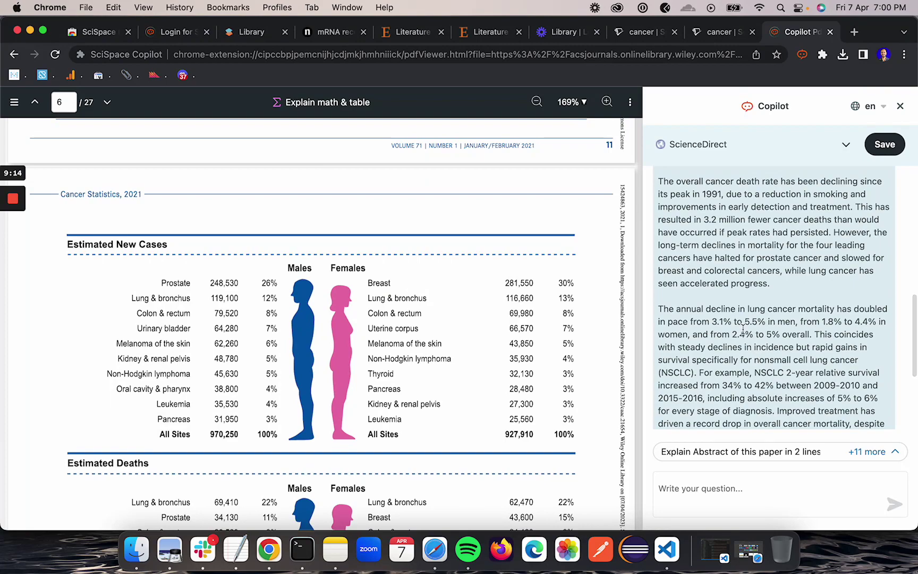
scroll(741, 325, "up", 3)
scroll(741, 325, "down", 10)
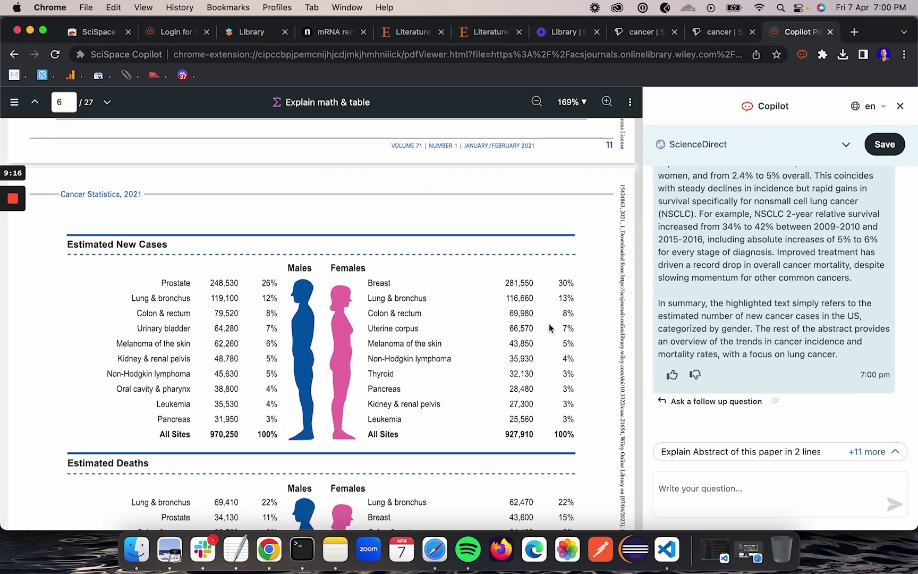
scroll(355, 406, "down", 15)
scroll(354, 403, "down", 5)
scroll(354, 402, "up", 12)
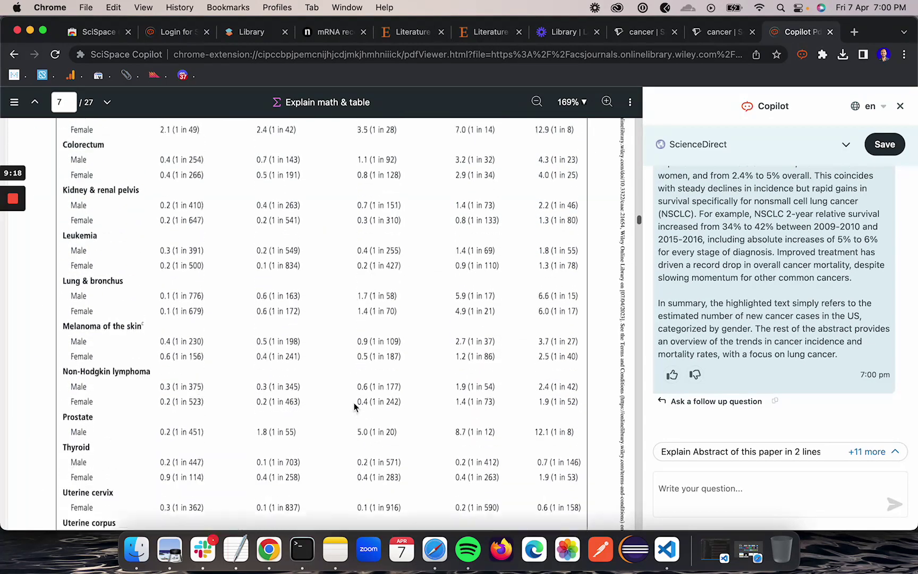
scroll(357, 223, "up", 15)
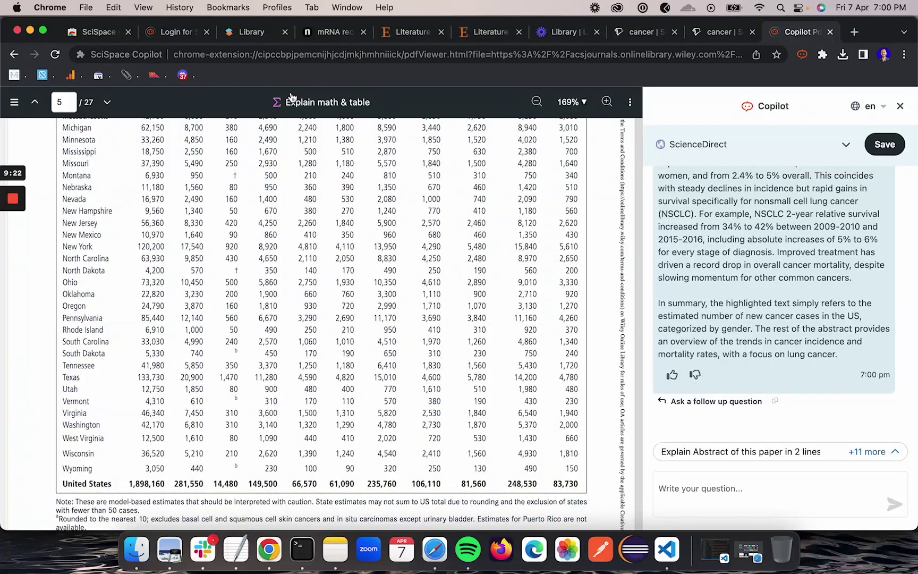
scroll(335, 226, "up", 20)
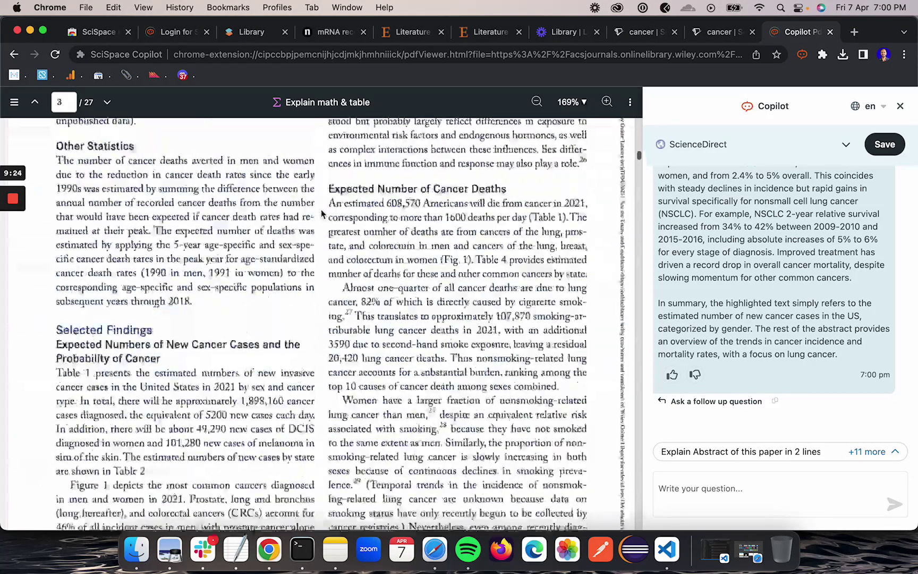
scroll(320, 210, "up", 20)
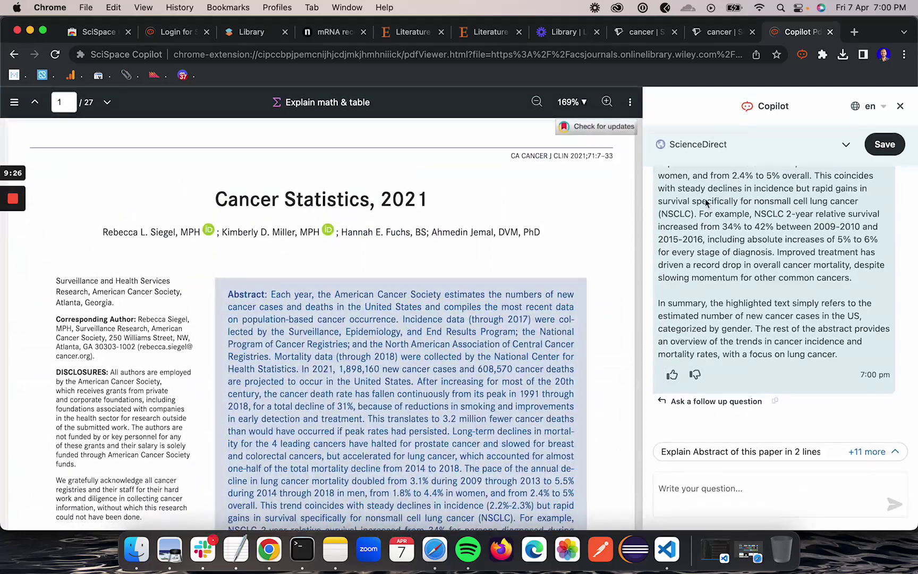
scroll(495, 328, "down", 2)
scroll(494, 328, "up", 2)
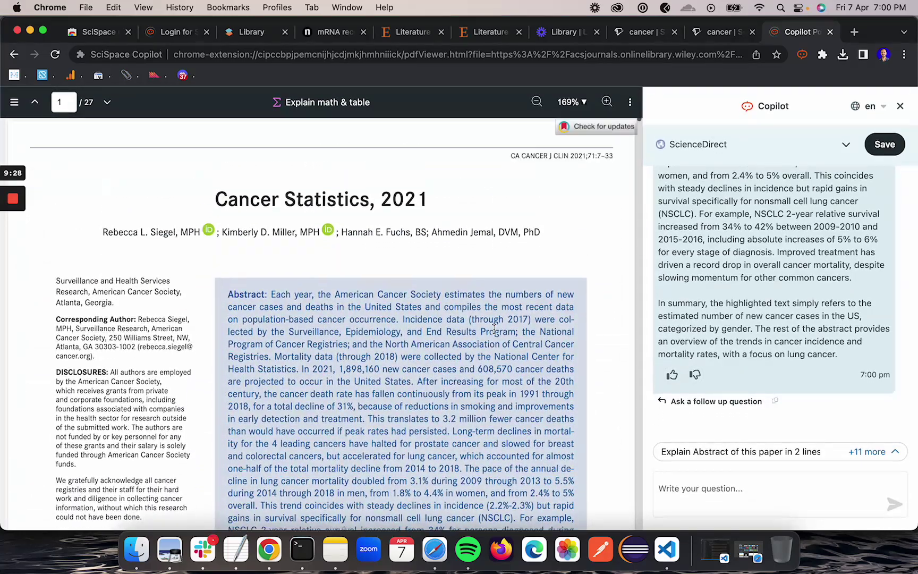